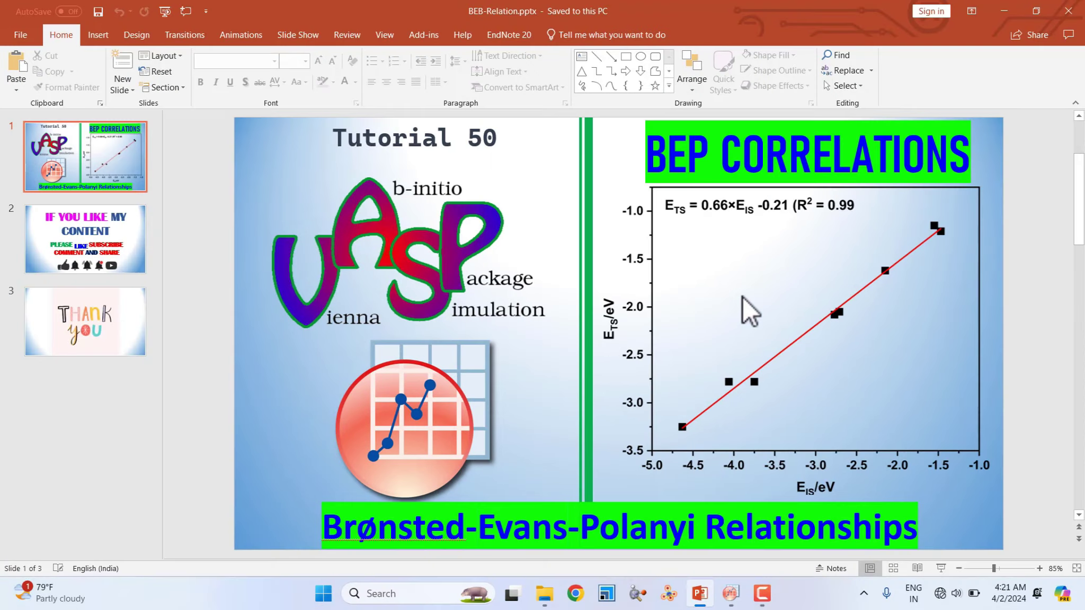
Minimize the BEB-Relation PowerPoint presentation so the Windows desktop shows
{"action": "left_click", "coordinate": [1006, 17]}
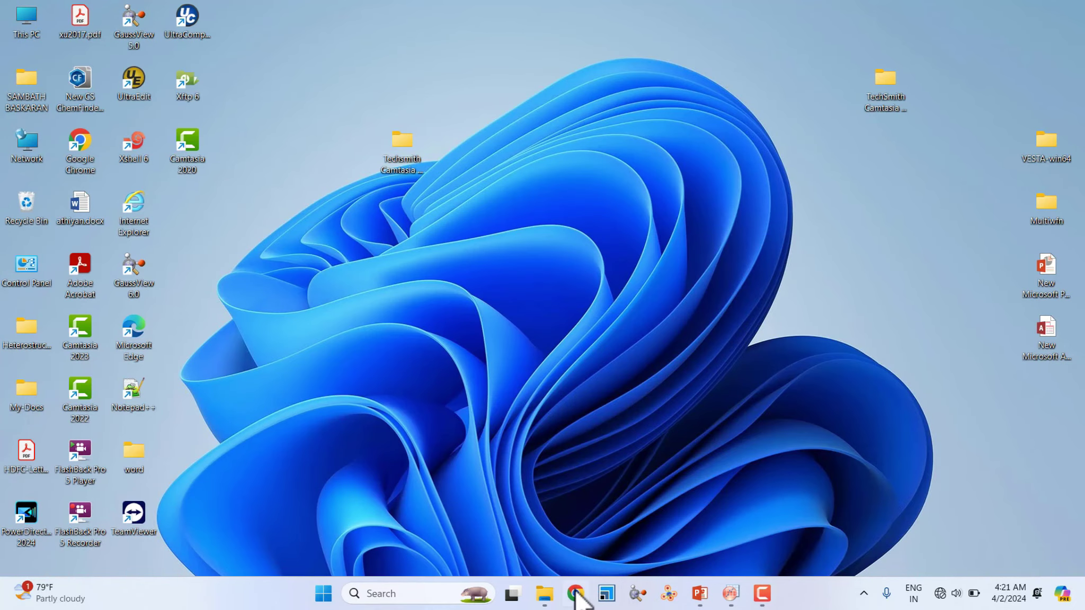
Open the paper xu2017.pdf in Adobe Acrobat from the BEP-Relation folder
{"action": "left_click", "coordinate": [545, 594]}
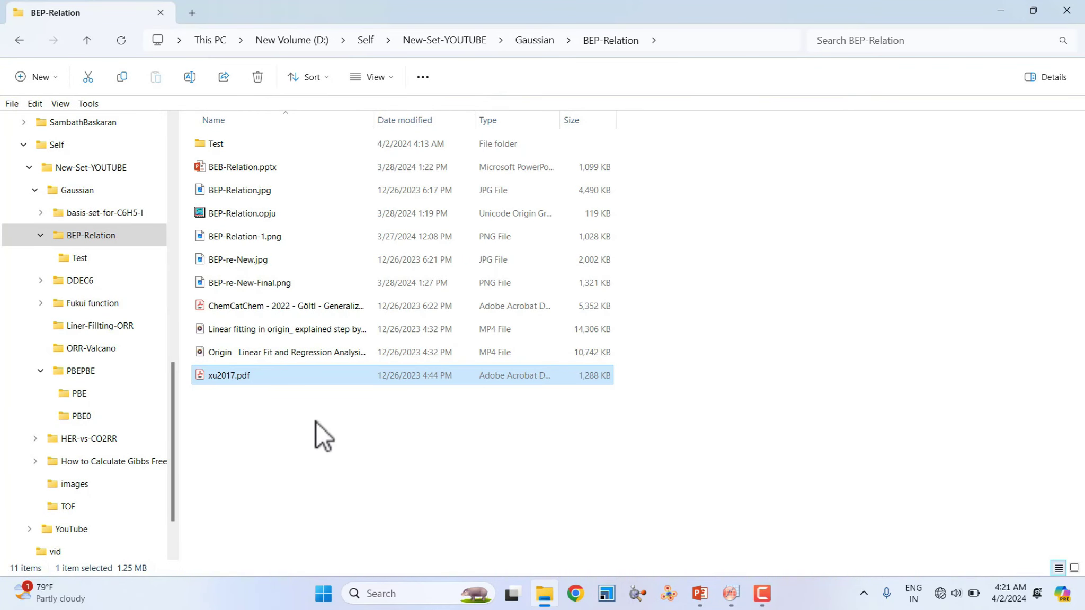
{"action": "double_click", "coordinate": [238, 376]}
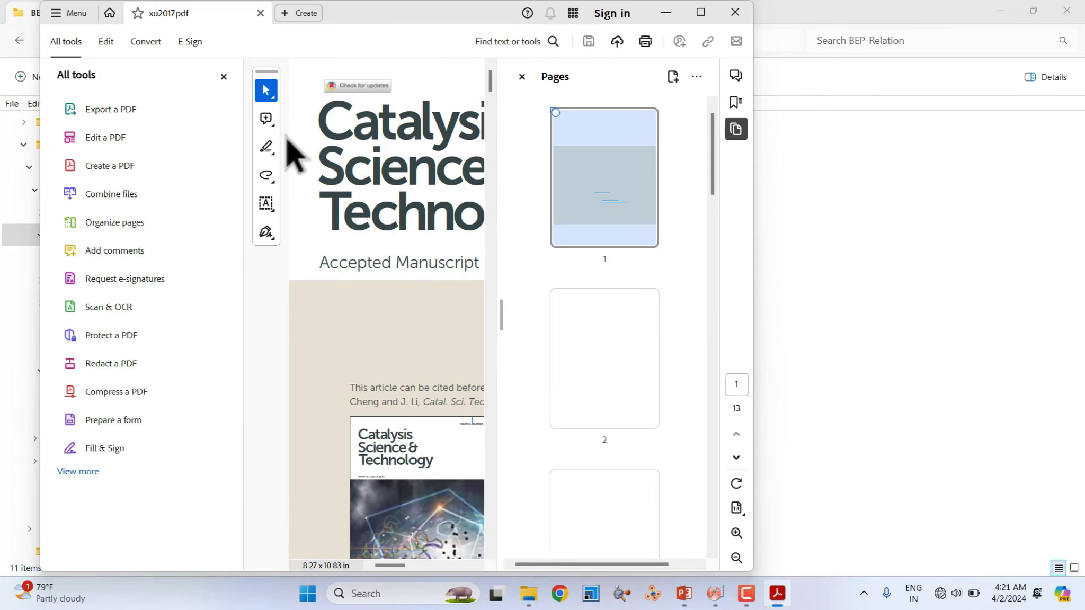
Close the tools and page thumbnail panels and maximize the Acrobat window
{"action": "left_click", "coordinate": [223, 76]}
{"action": "left_click", "coordinate": [522, 77]}
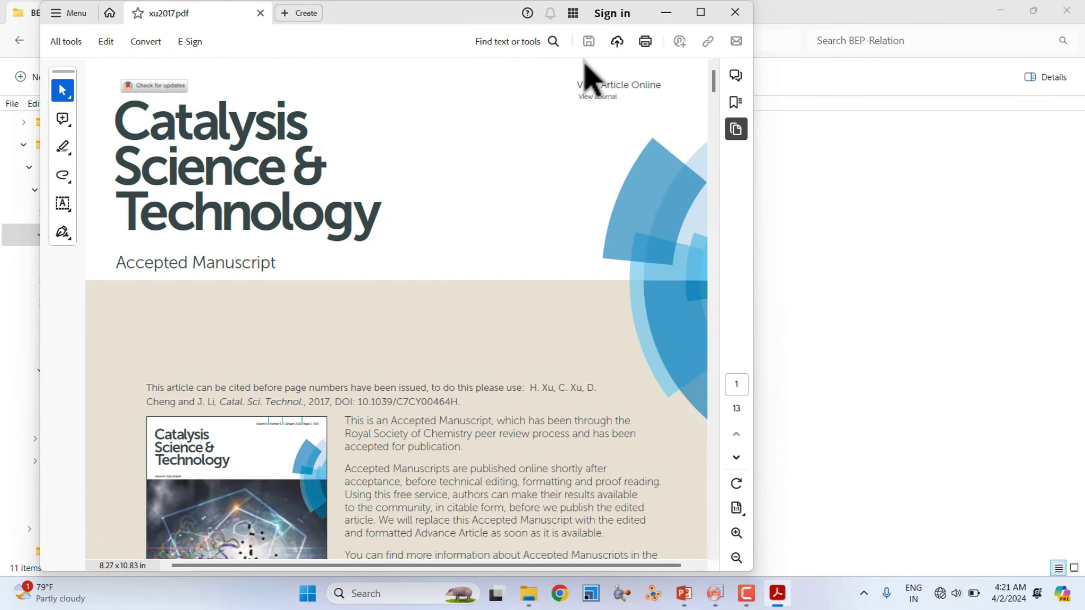
{"action": "left_click", "coordinate": [700, 12]}
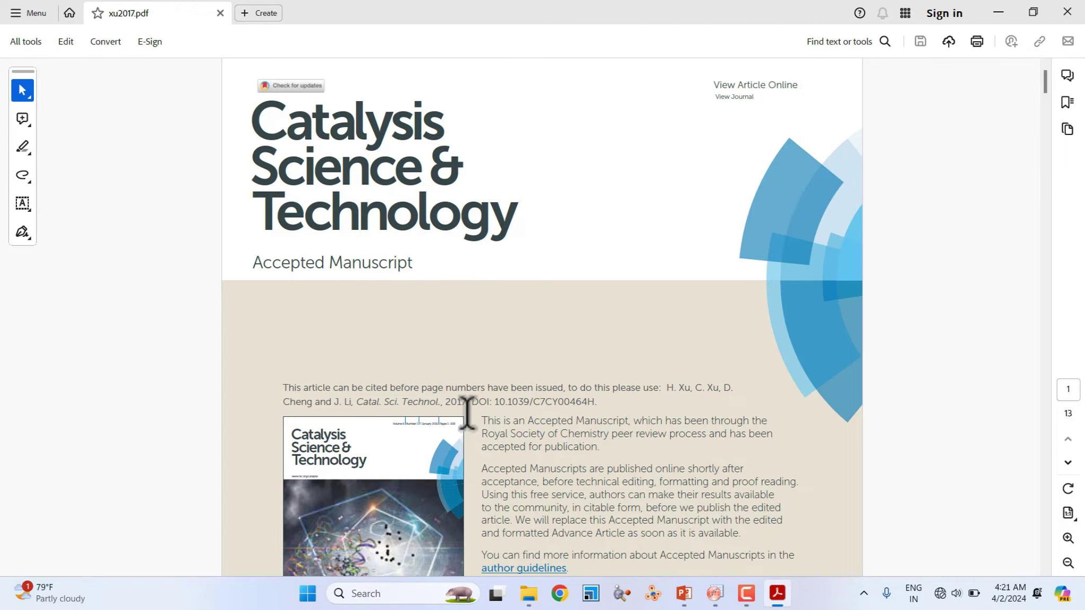
Scroll to Table 6 on page 7 and select its E3 energy row
{"action": "scroll", "coordinate": [531, 334], "scroll_direction": "down", "scroll_amount": 10}
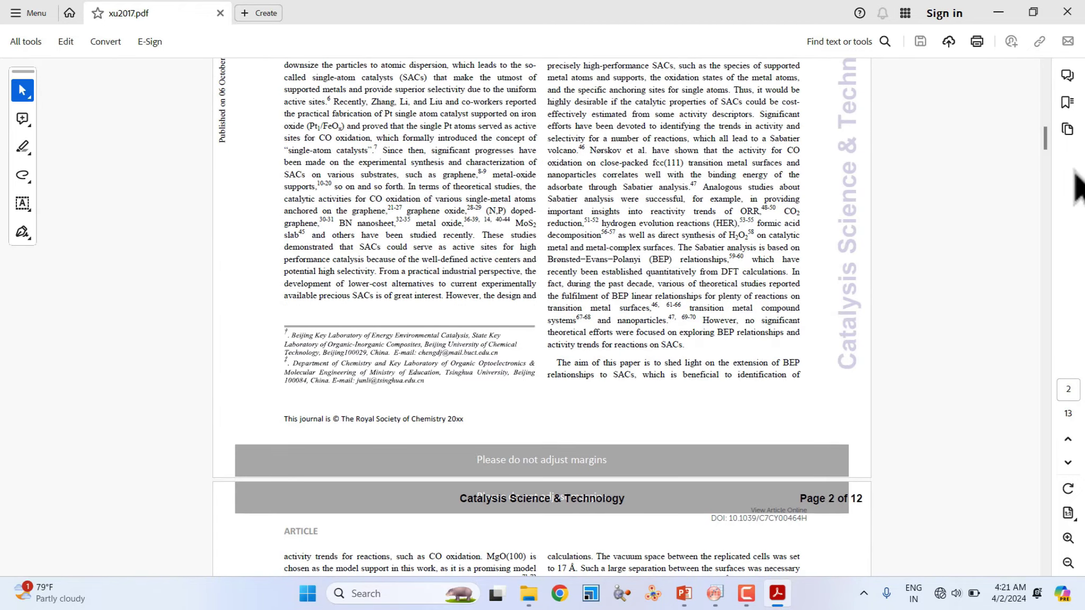
{"action": "left_click_drag", "start_coordinate": [1047, 148], "coordinate": [1044, 351]}
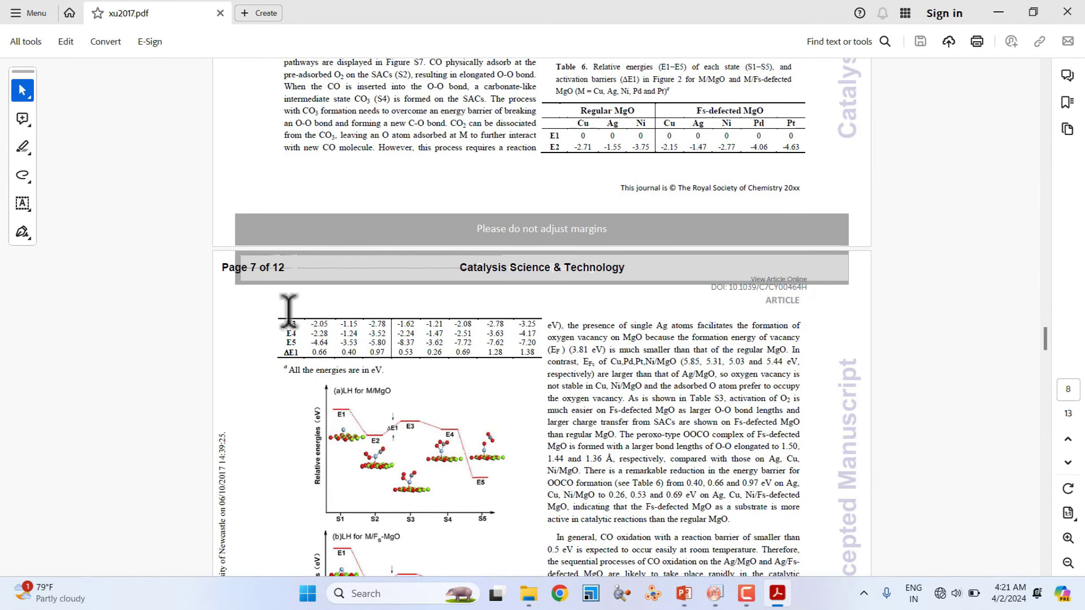
{"action": "left_click_drag", "start_coordinate": [550, 147], "coordinate": [798, 142]}
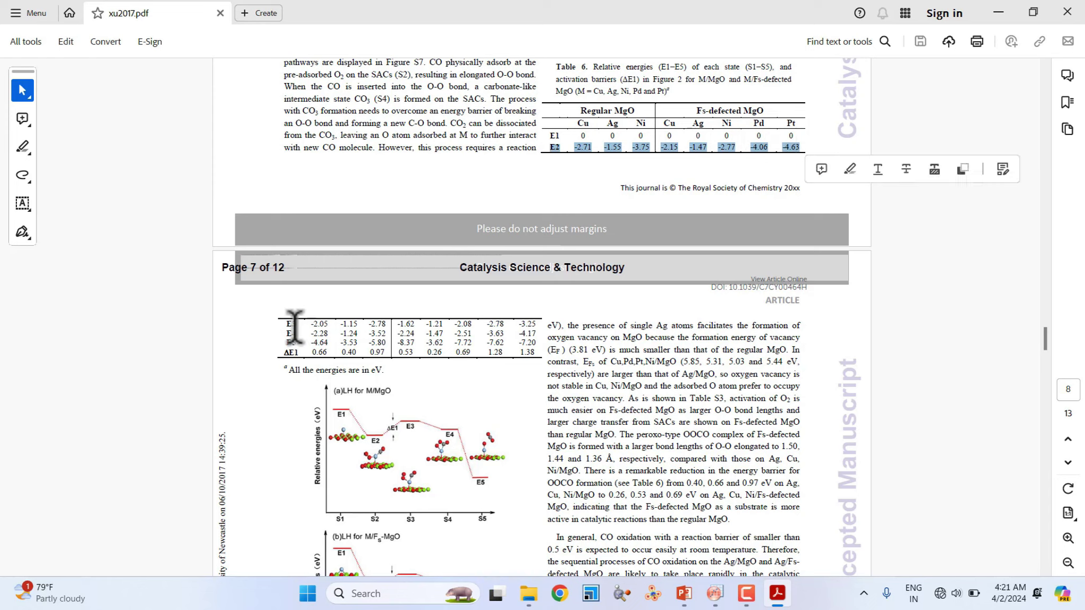
{"action": "left_click_drag", "start_coordinate": [286, 323], "coordinate": [532, 308]}
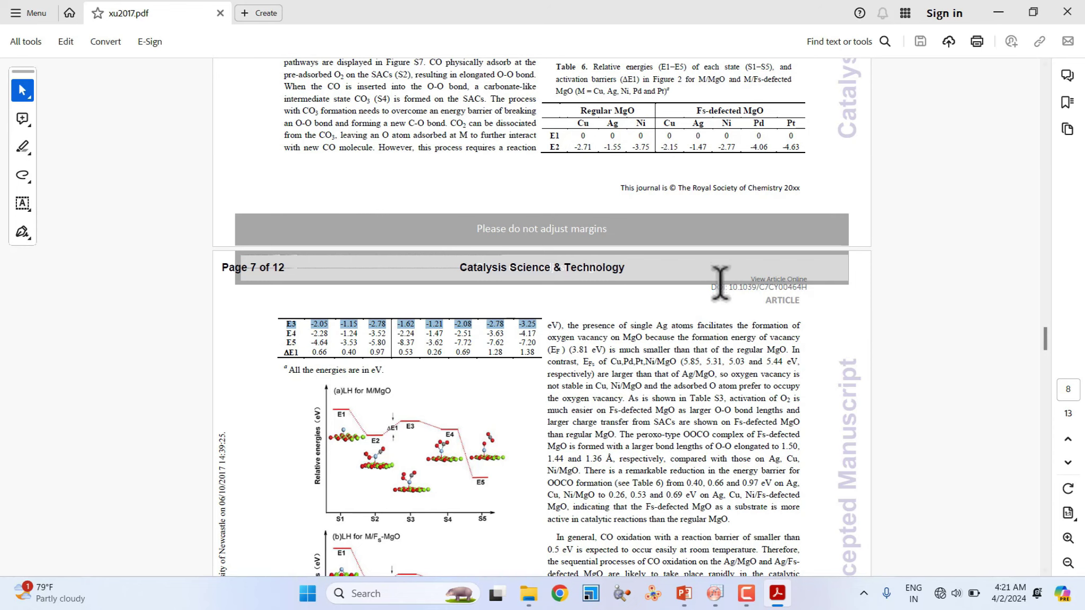
Review Figure 3's BEP correlation plot on page 8, then minimize Acrobat
{"action": "scroll", "coordinate": [487, 281], "scroll_direction": "down", "scroll_amount": 10}
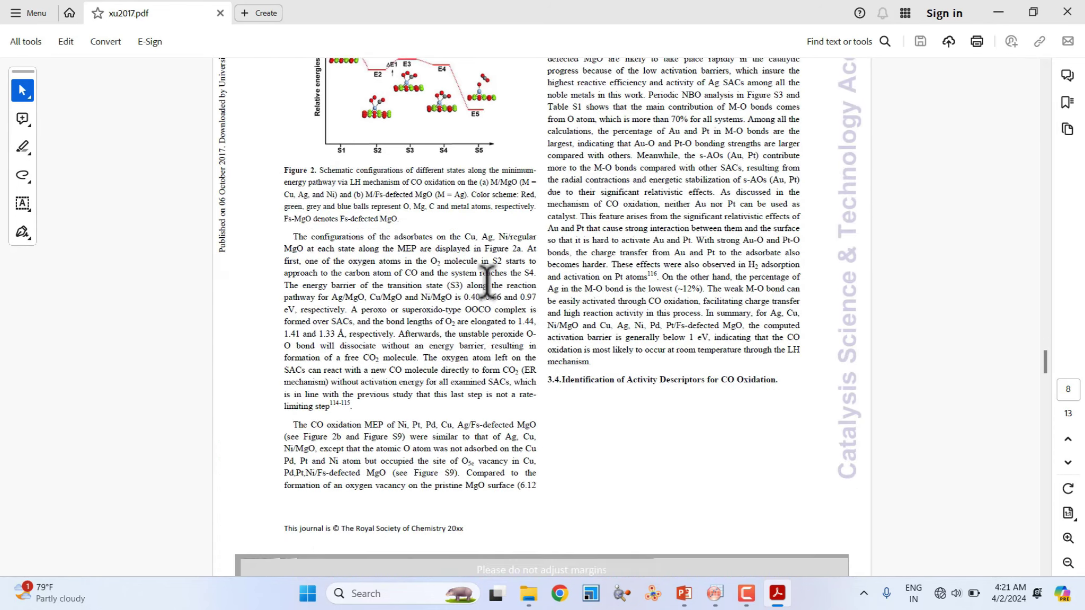
{"action": "scroll", "coordinate": [487, 280], "scroll_direction": "up", "scroll_amount": 8}
{"action": "scroll", "coordinate": [471, 317], "scroll_direction": "down", "scroll_amount": 10}
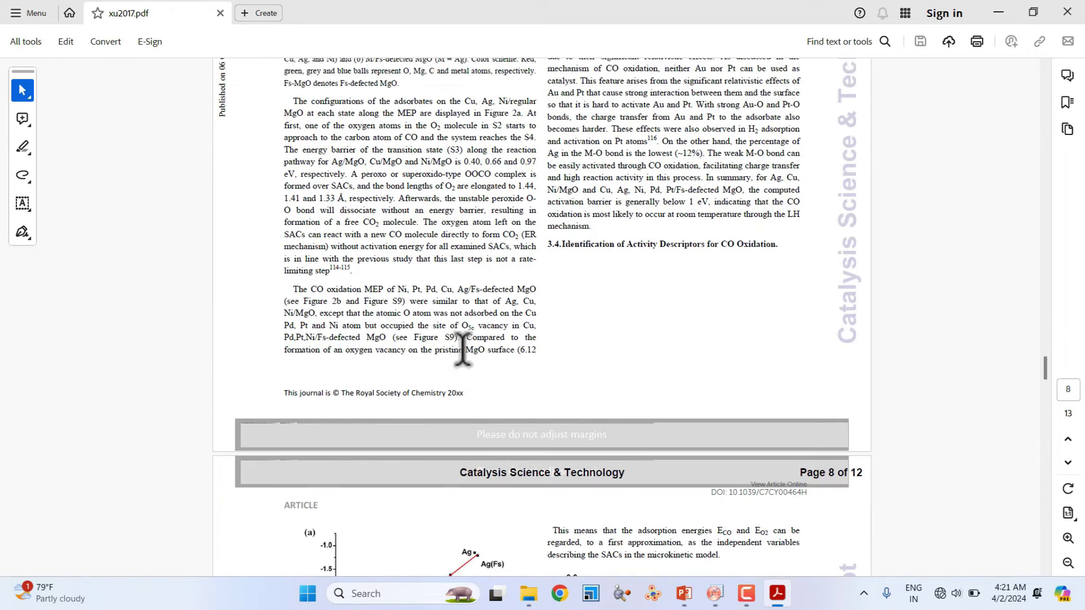
{"action": "scroll", "coordinate": [462, 350], "scroll_direction": "down", "scroll_amount": 7}
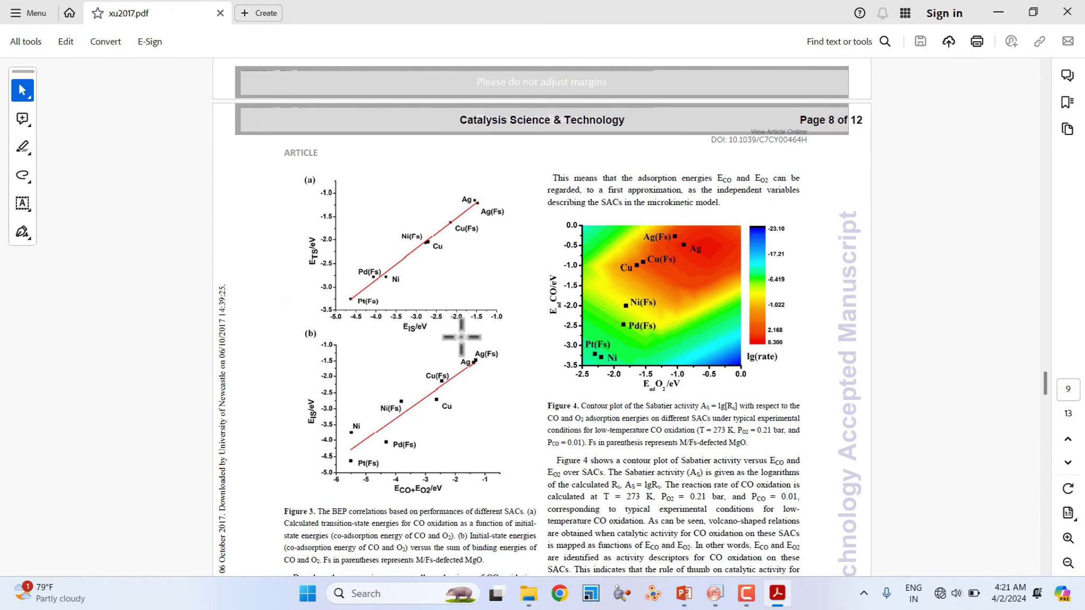
{"action": "scroll", "coordinate": [403, 298], "scroll_direction": "up", "scroll_amount": 5}
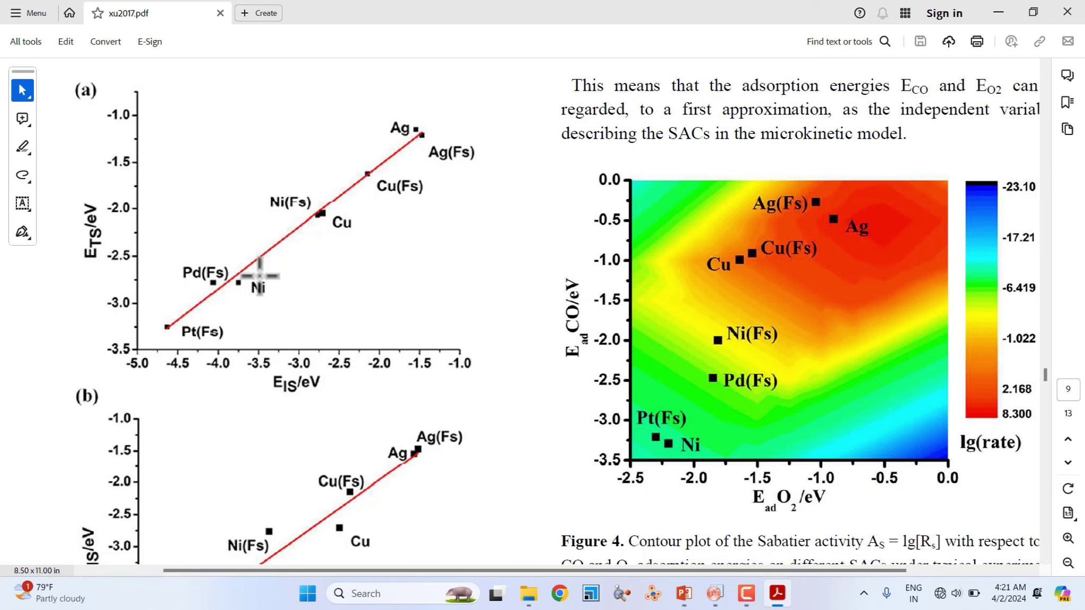
{"action": "left_click", "coordinate": [999, 13]}
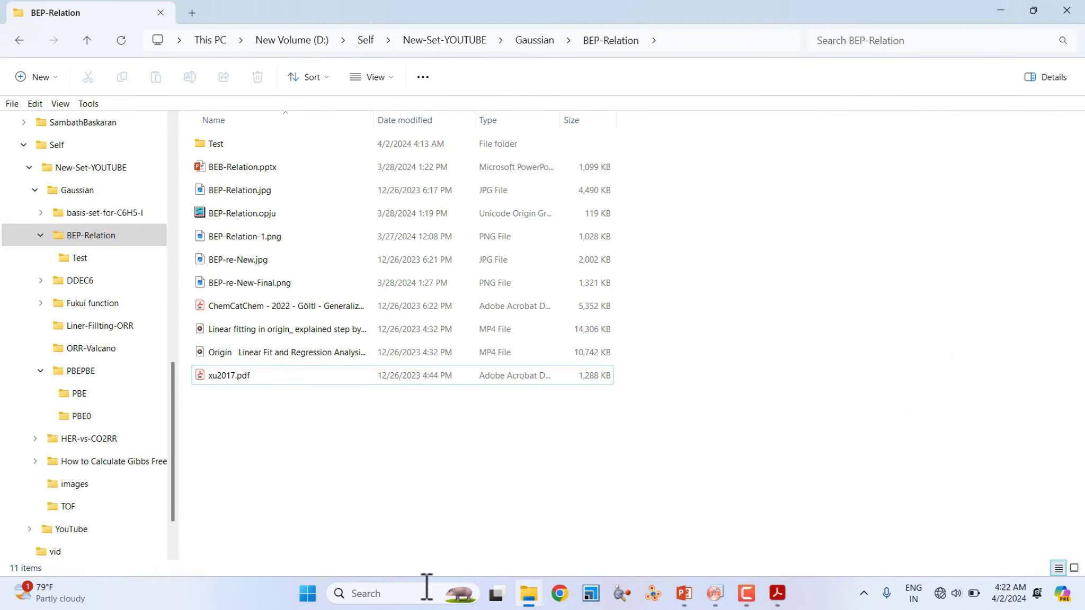
Search Windows for 'ori' and launch Origin 2018 64Bit
{"action": "left_click", "coordinate": [397, 592]}
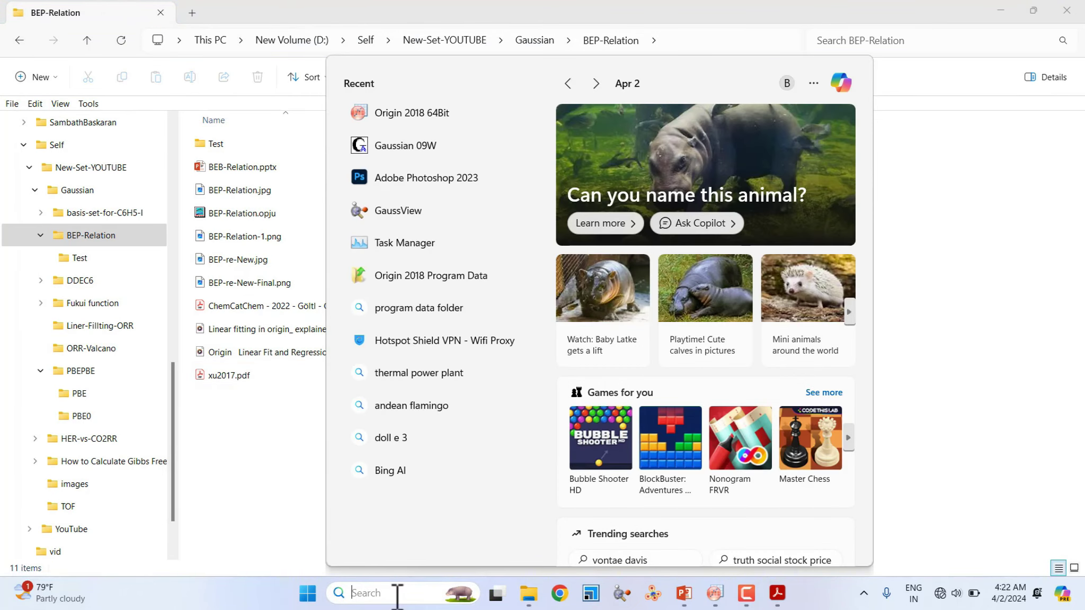
{"action": "type", "text": "ori"}
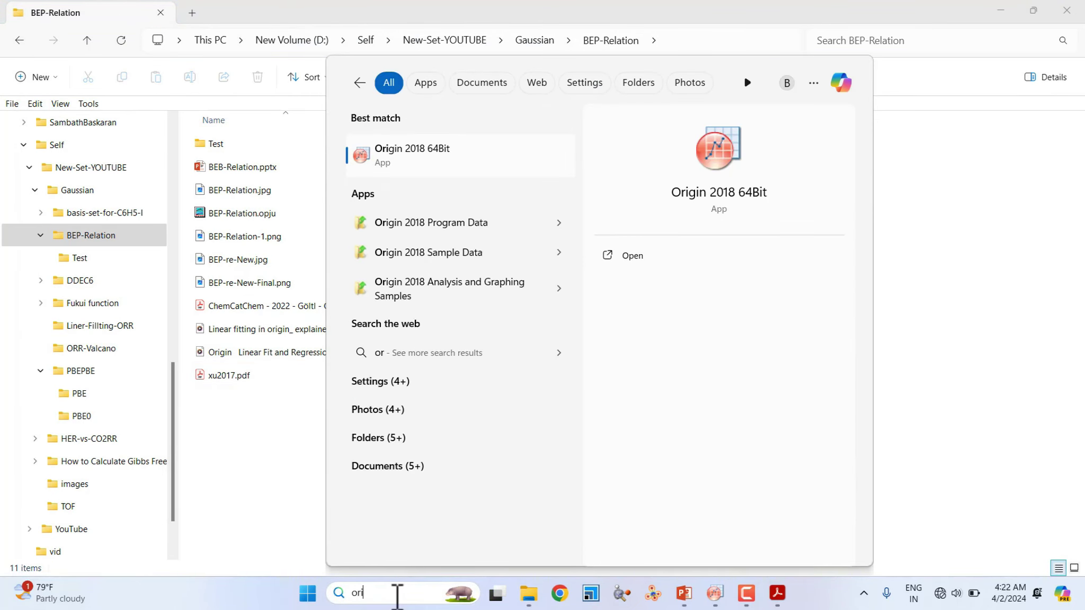
{"action": "key", "text": "Return"}
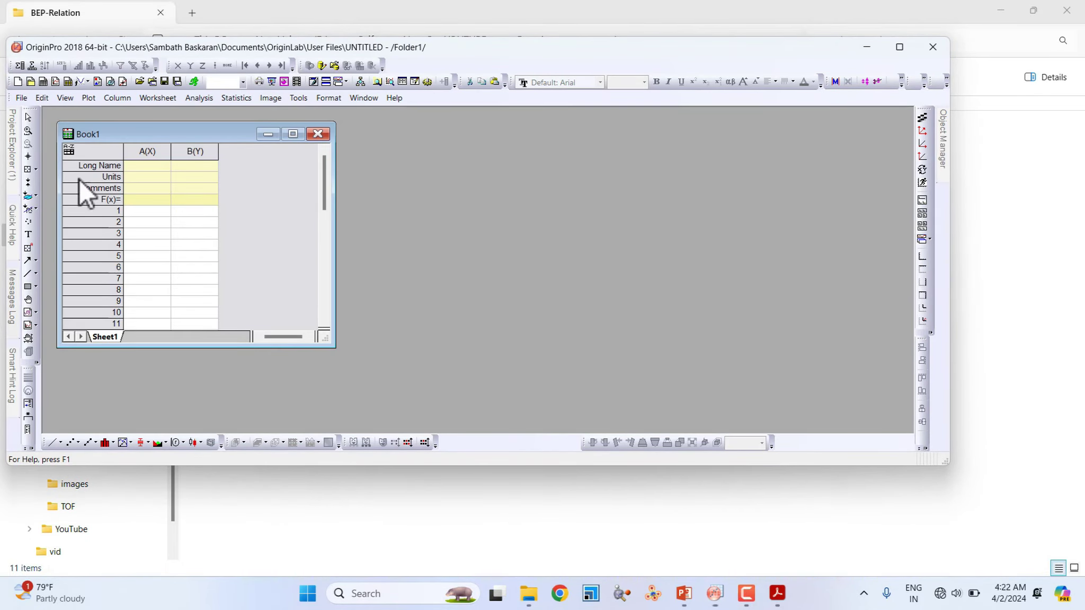
Copy the eight energy-data rows from the BEP-Relation project and paste them at A1 of the new Book1
{"action": "left_click", "coordinate": [716, 594]}
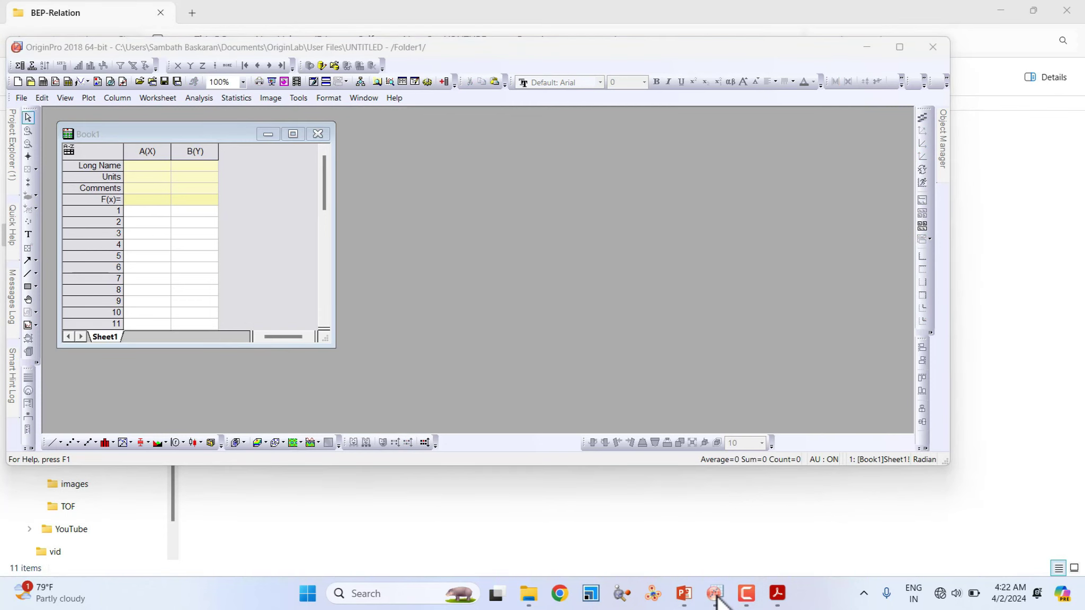
{"action": "left_click", "coordinate": [638, 530]}
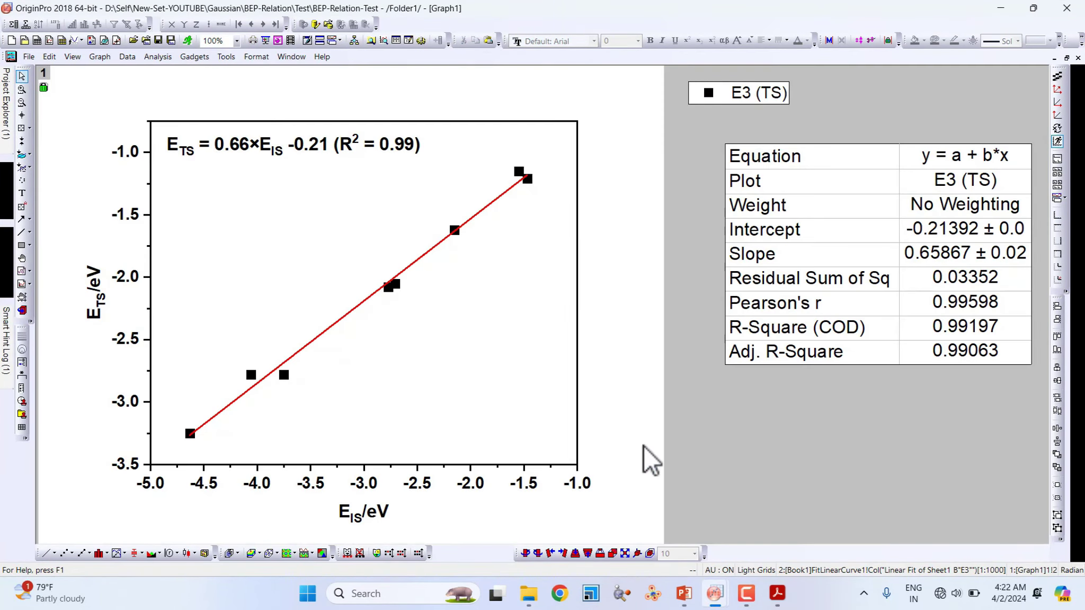
{"action": "left_click", "coordinate": [1055, 58]}
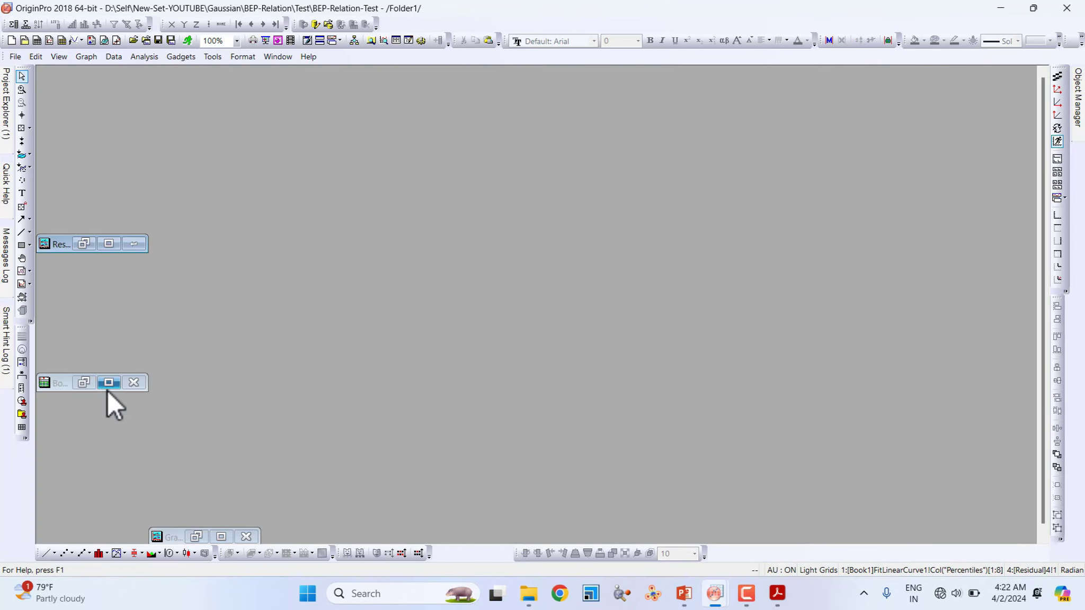
{"action": "left_click", "coordinate": [109, 384]}
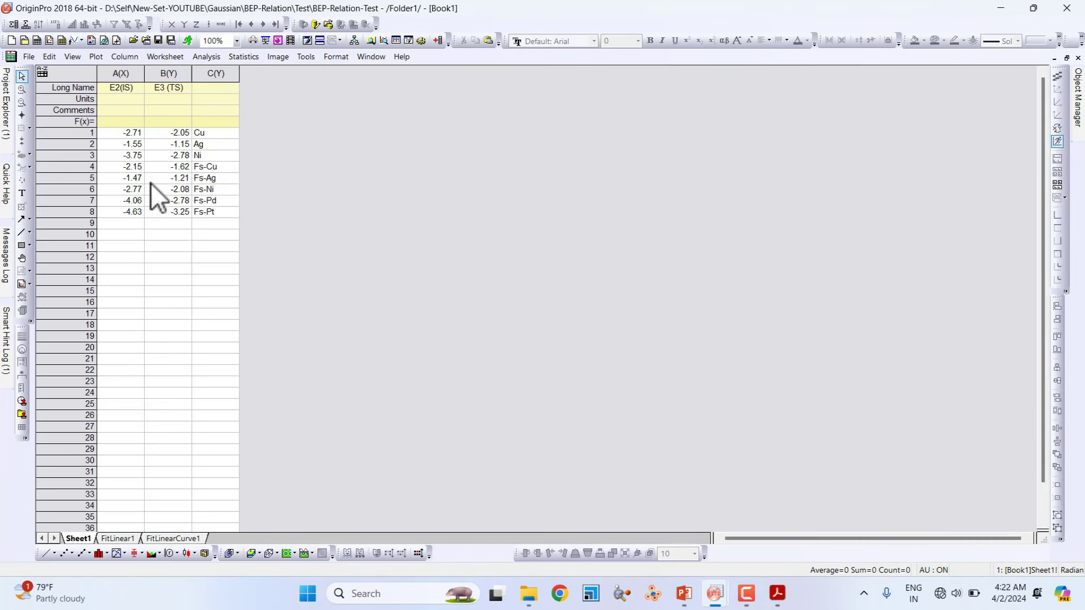
{"action": "left_click_drag", "start_coordinate": [120, 133], "coordinate": [223, 214]}
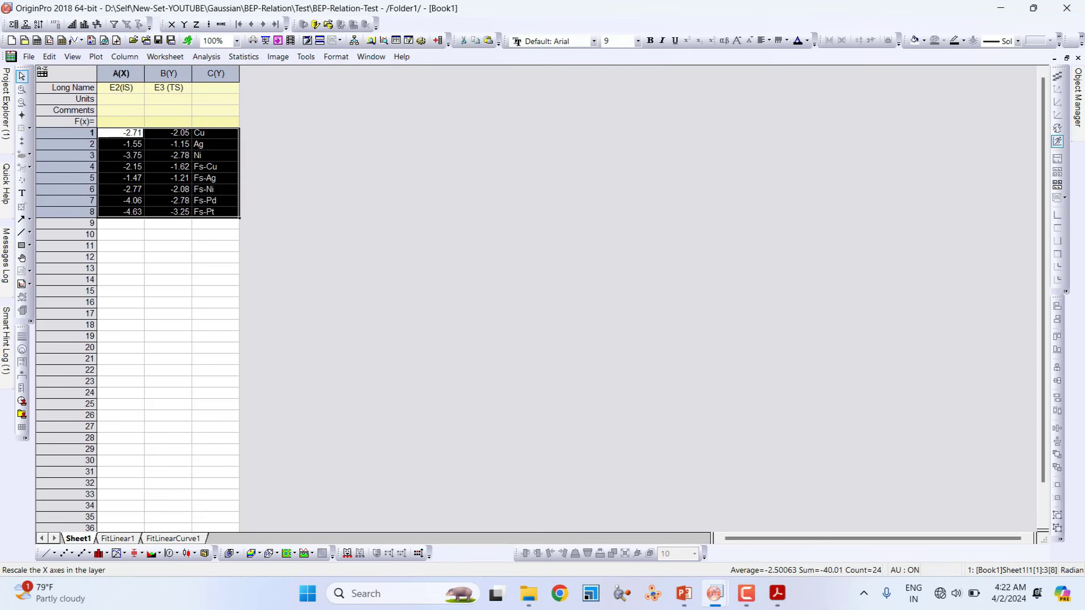
{"action": "left_click", "coordinate": [1006, 10]}
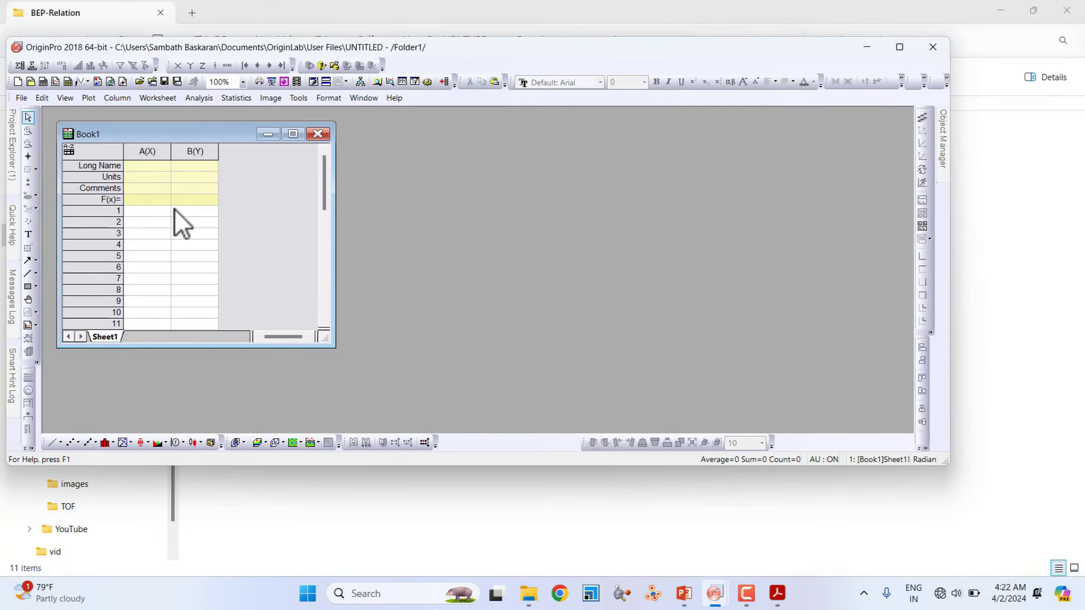
{"action": "left_click", "coordinate": [159, 213]}
{"action": "type", "text": "-2.71\t-1.95\tCu -1.55\t-1.15\tAg -3.75\t-2.78\tNi -2.15\t-1.62\tFs-Cu -1.47\t-1.21\tFs-Ag -2.77\t-2.08\tFs-Ni -4.06\t-2.78\tFs-Pd -4.63\t-3.25\tFs-Pt"}
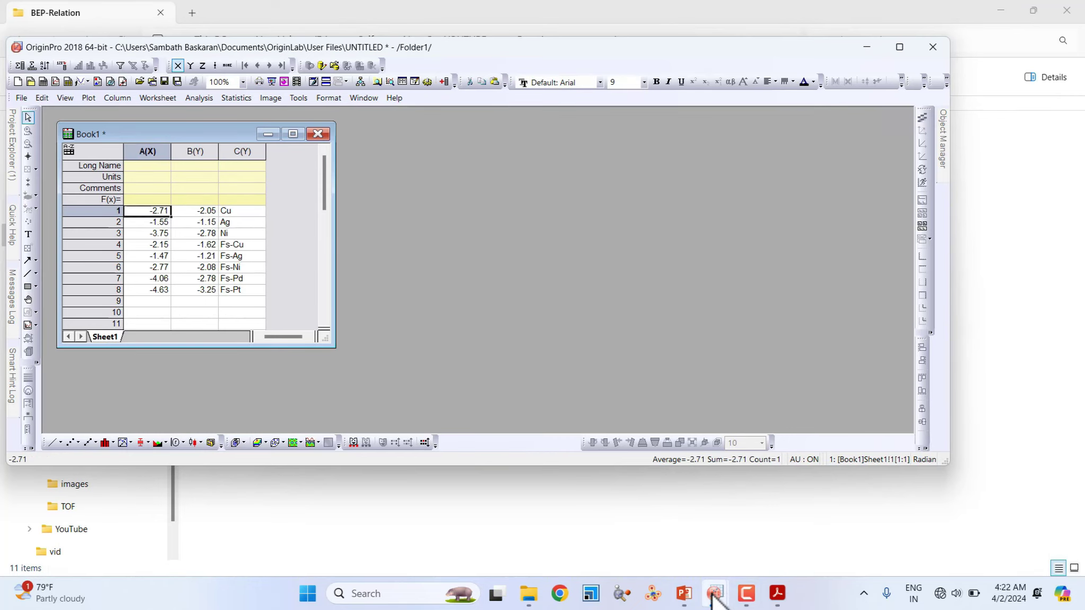
Copy the long names E2(IS) and E3 (TS) from the reference project
{"action": "mouse_move", "coordinate": [715, 593]}
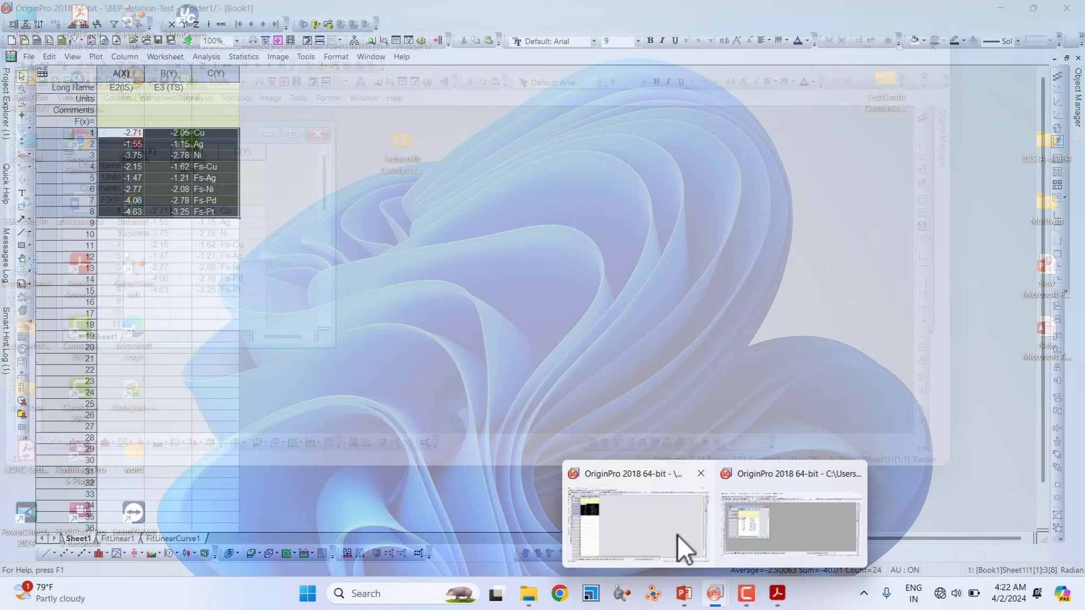
{"action": "left_click", "coordinate": [677, 535]}
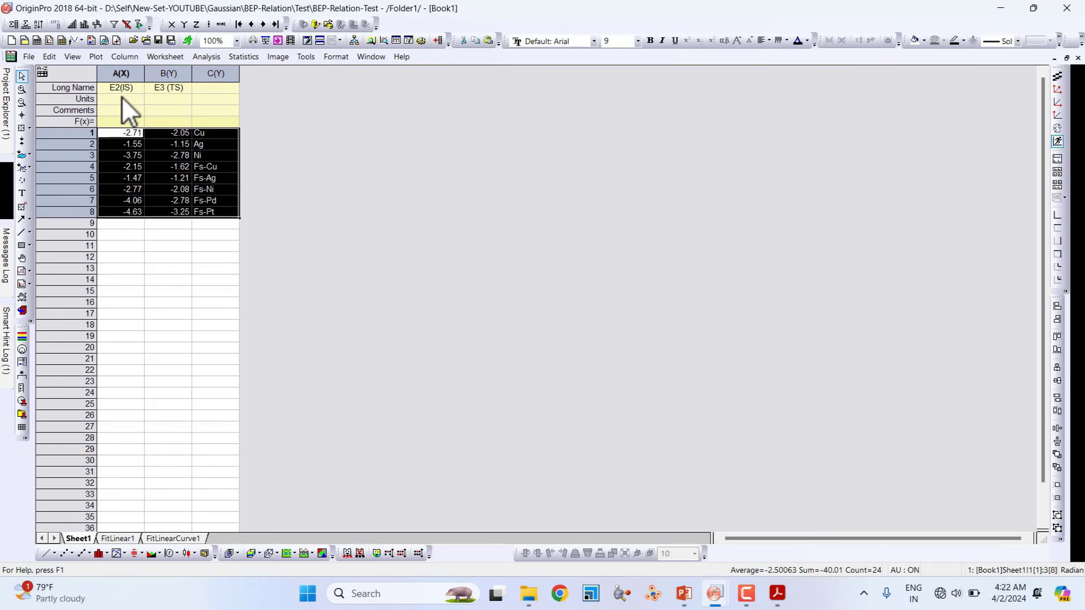
{"action": "left_click_drag", "start_coordinate": [122, 87], "coordinate": [179, 92]}
{"action": "key", "text": "ctrl+c"}
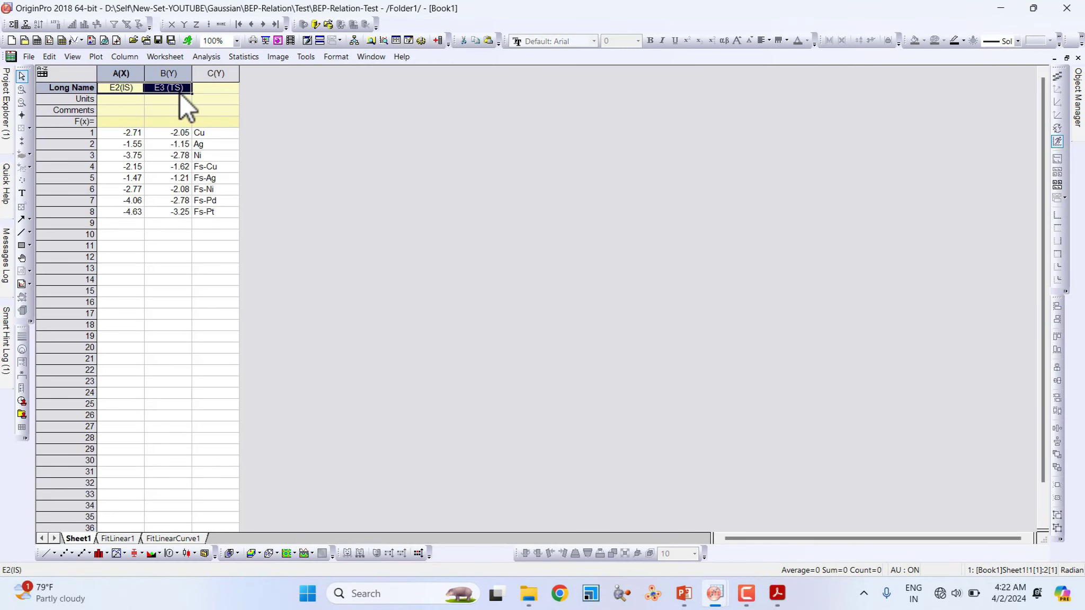
{"action": "left_click", "coordinate": [1000, 10]}
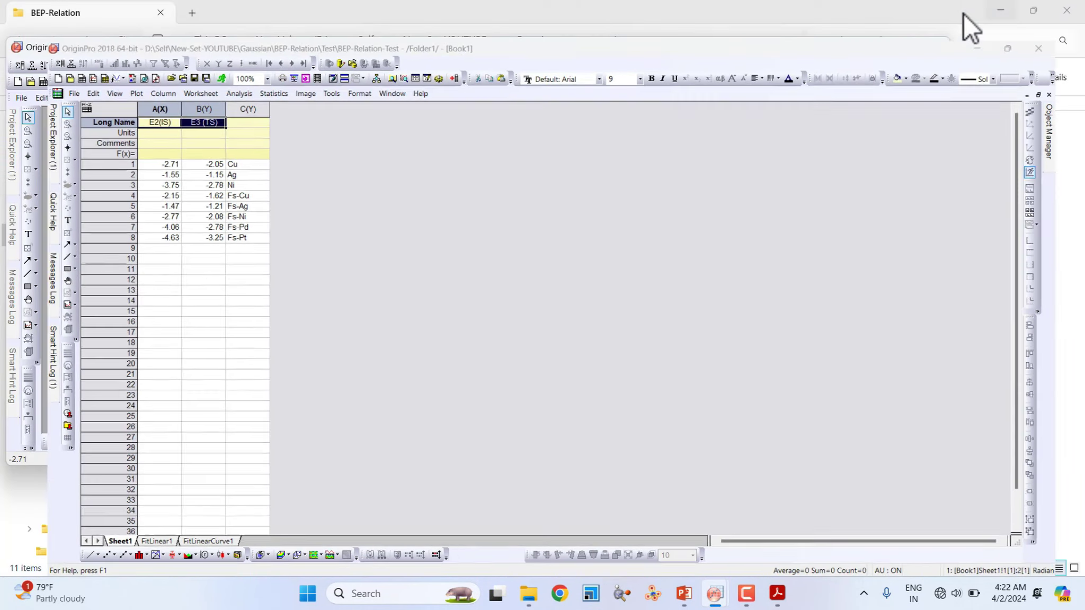
Paste the E2(IS)/E3 (TS) long names, label column C 'Cata', and maximize Book1
{"action": "key", "text": "ctrl+v"}
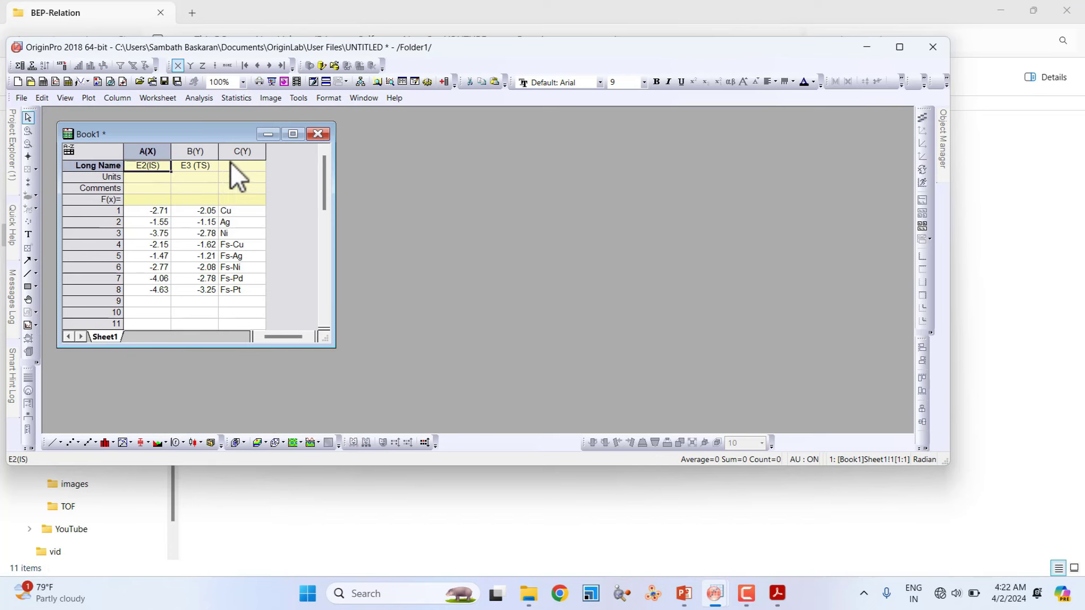
{"action": "left_click", "coordinate": [234, 154]}
{"action": "double_click", "coordinate": [235, 159]}
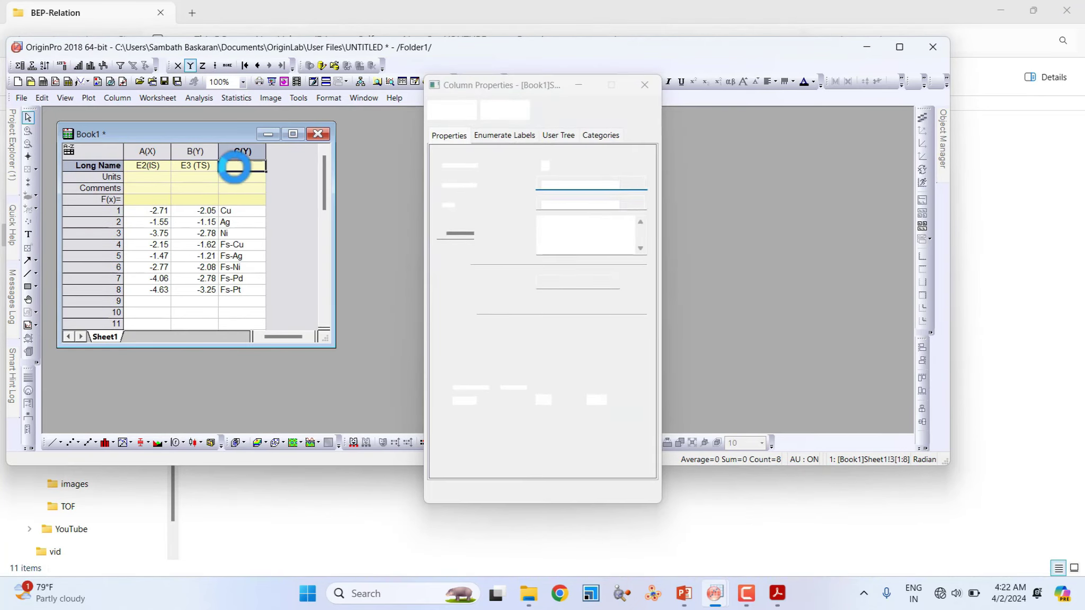
{"action": "key", "text": "Escape"}
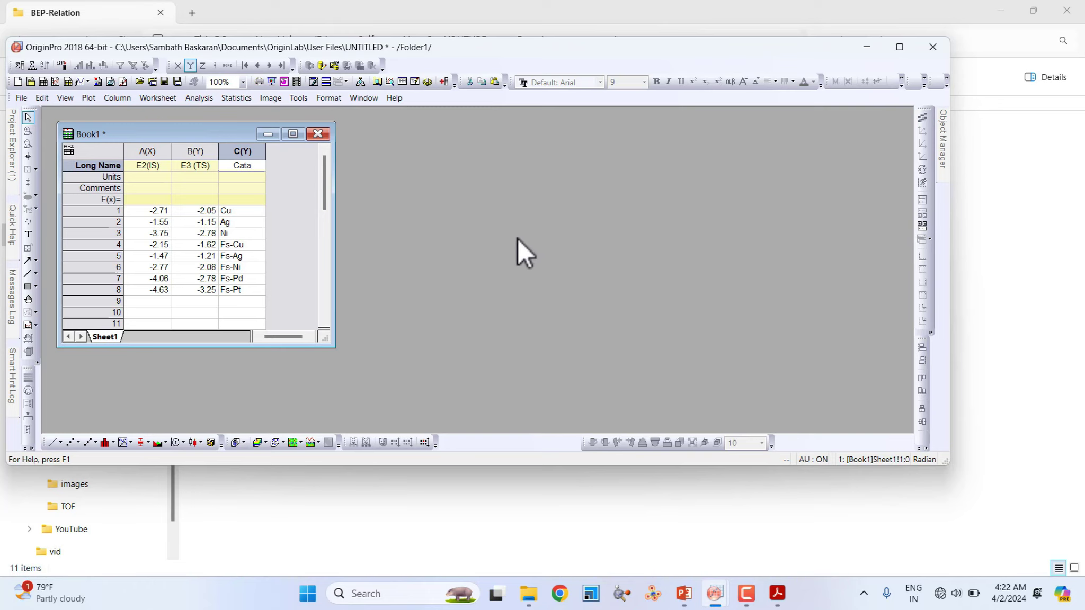
{"action": "left_click", "coordinate": [293, 134]}
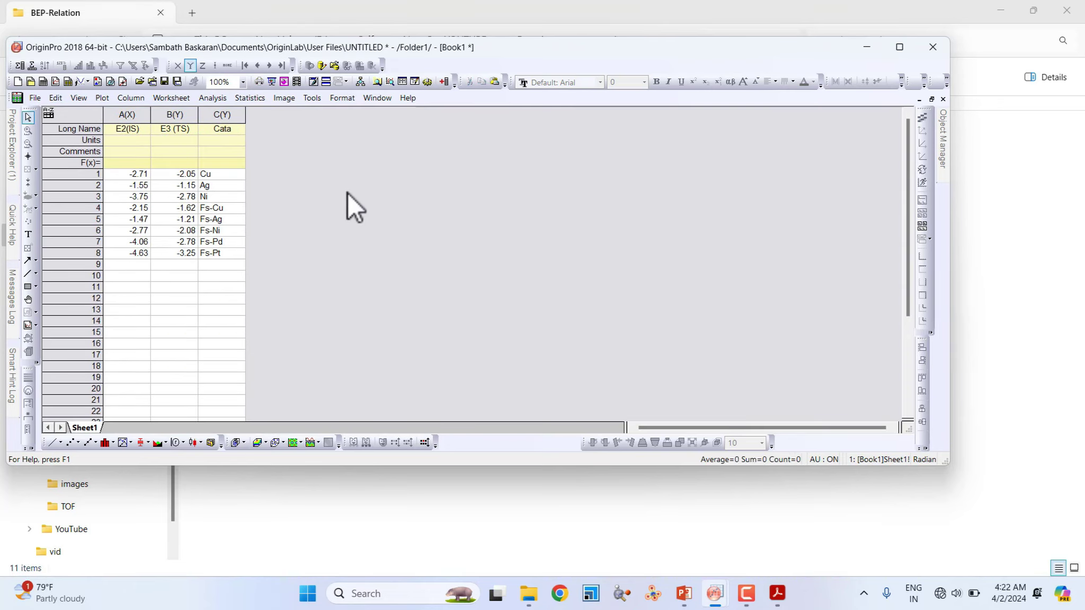
{"action": "left_click", "coordinate": [132, 120]}
Plot columns A and B as a scatter chart of E3 (TS) vs E2(IS), maximized
{"action": "left_click", "coordinate": [169, 113], "text": "shift"}
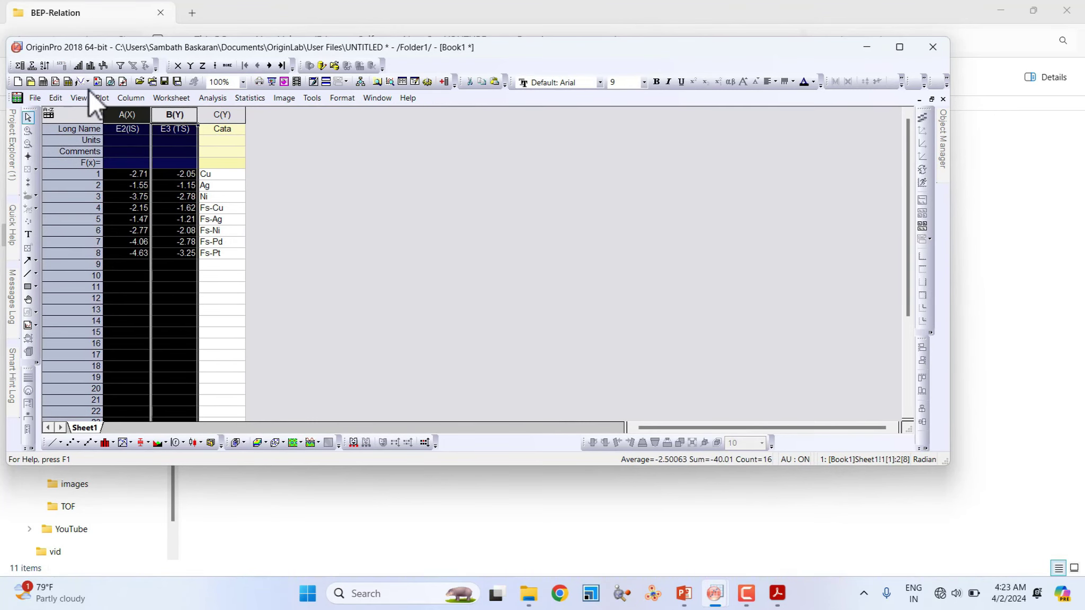
{"action": "left_click", "coordinate": [111, 97]}
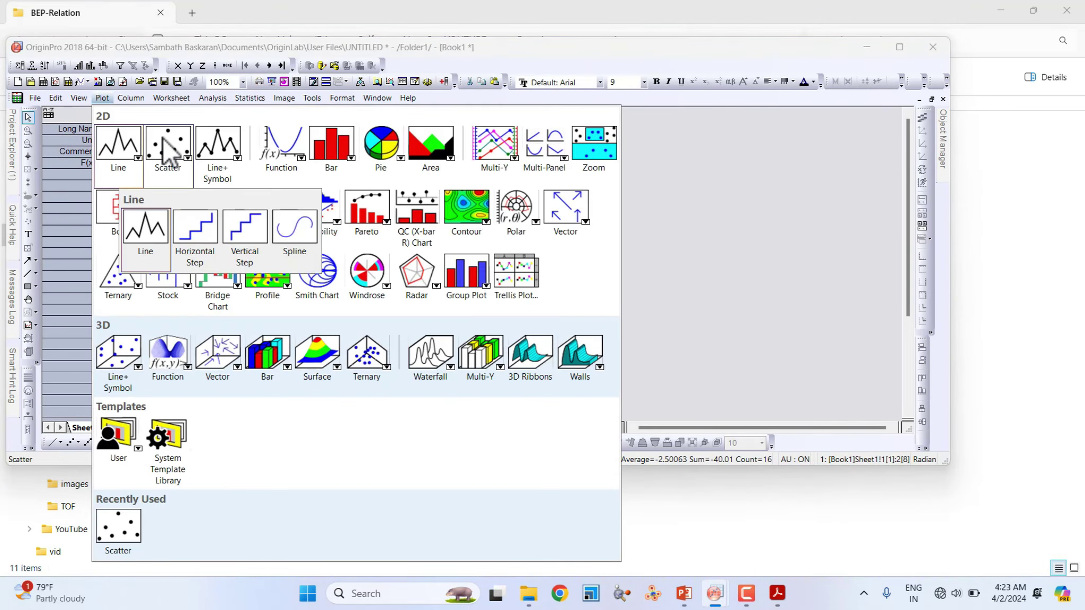
{"action": "mouse_move", "coordinate": [164, 149]}
{"action": "left_click", "coordinate": [199, 232]}
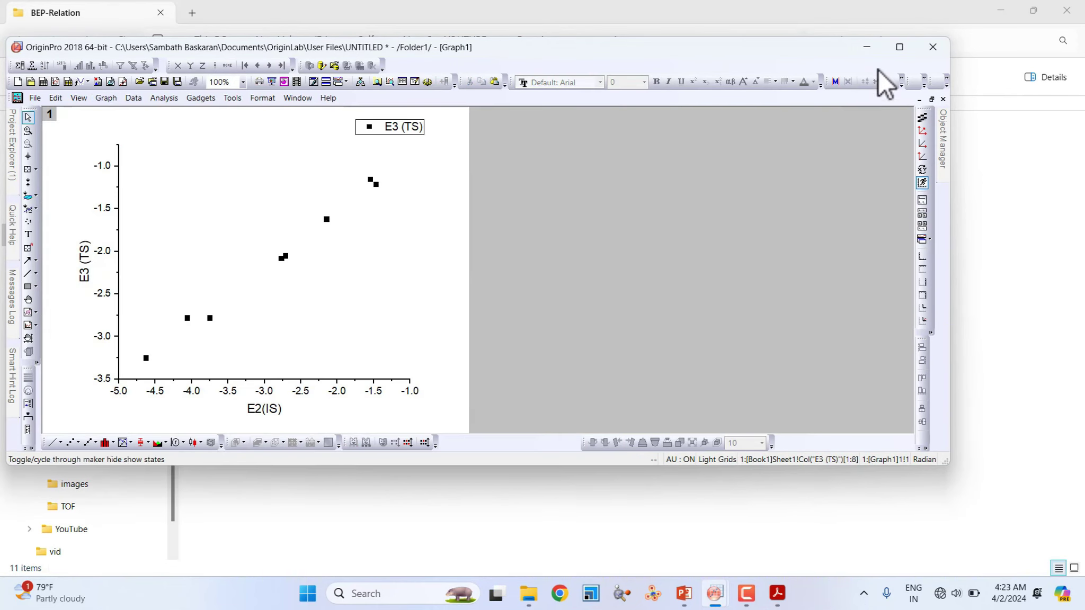
{"action": "left_click", "coordinate": [899, 47]}
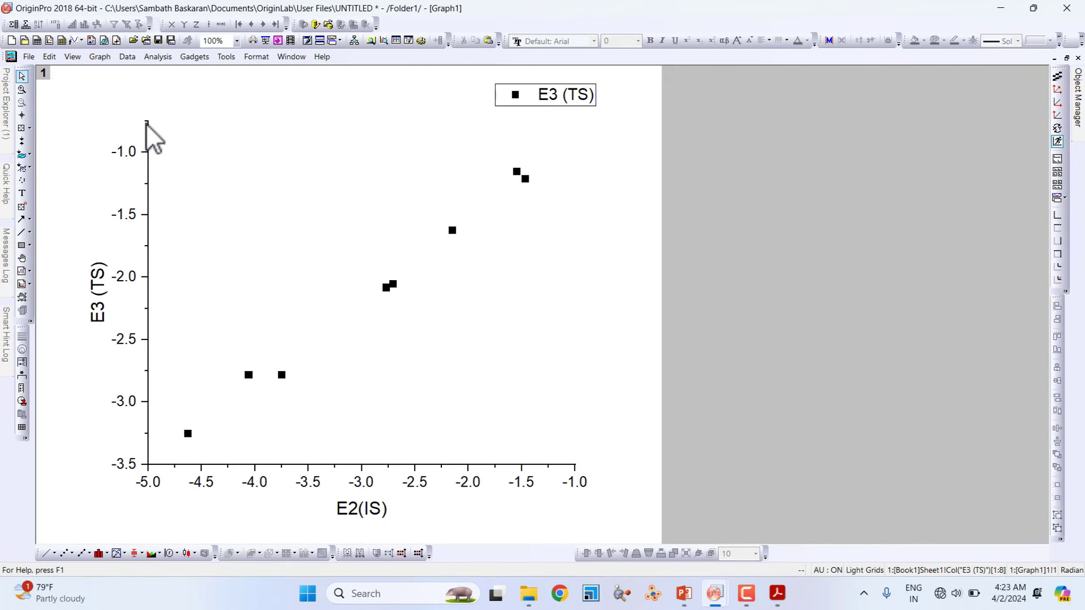
Turn on Opposite axis lines for both vertical and horizontal axes in the Grids settings
{"action": "double_click", "coordinate": [541, 465]}
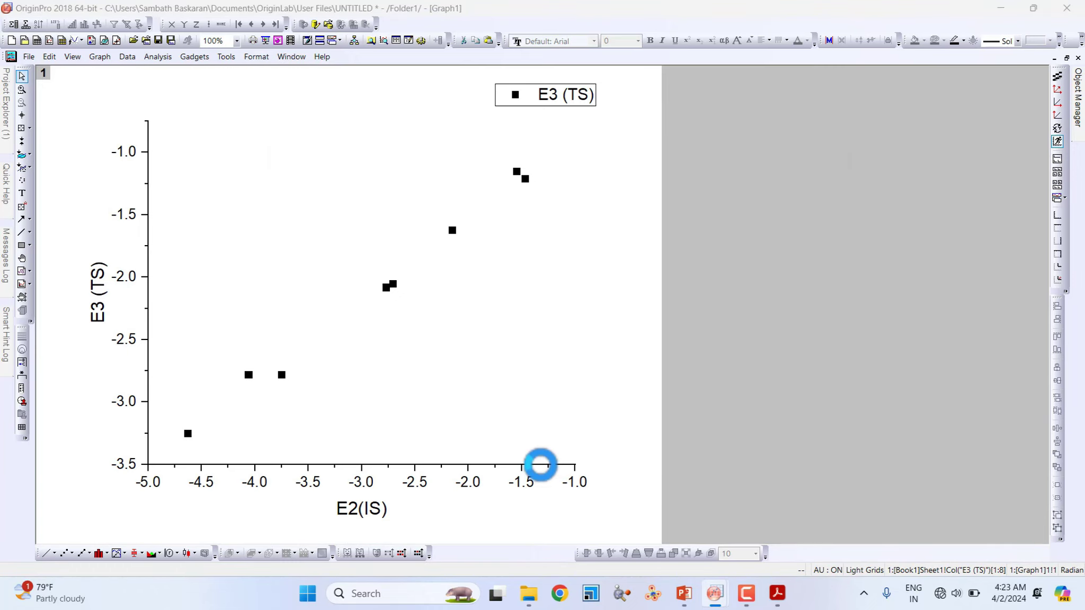
{"action": "left_click", "coordinate": [454, 162]}
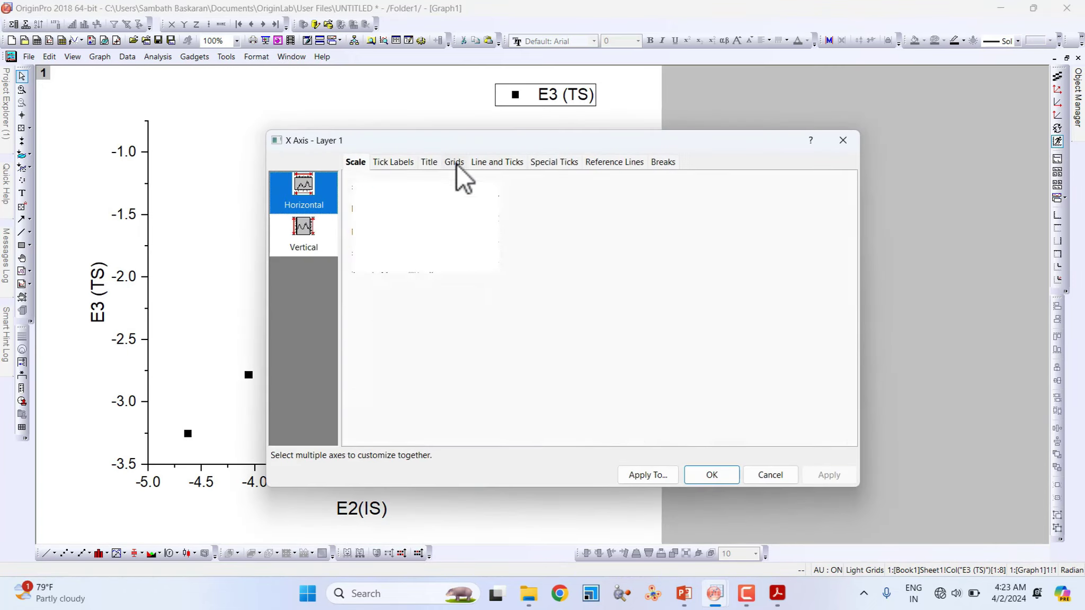
{"action": "scroll", "coordinate": [445, 399], "scroll_direction": "down", "scroll_amount": 1}
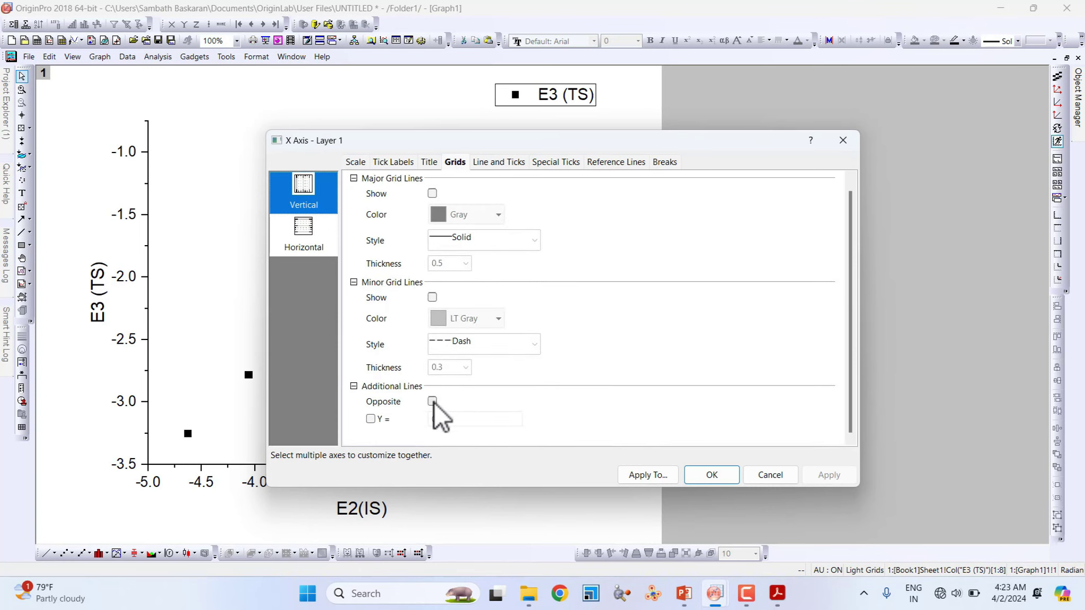
{"action": "left_click", "coordinate": [307, 230]}
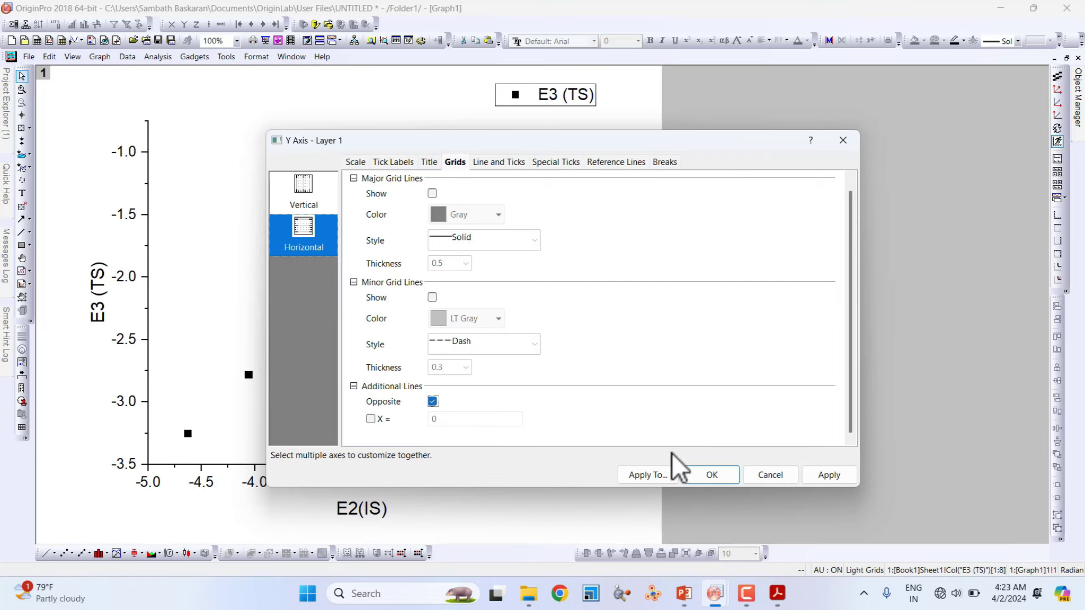
{"action": "left_click", "coordinate": [713, 476]}
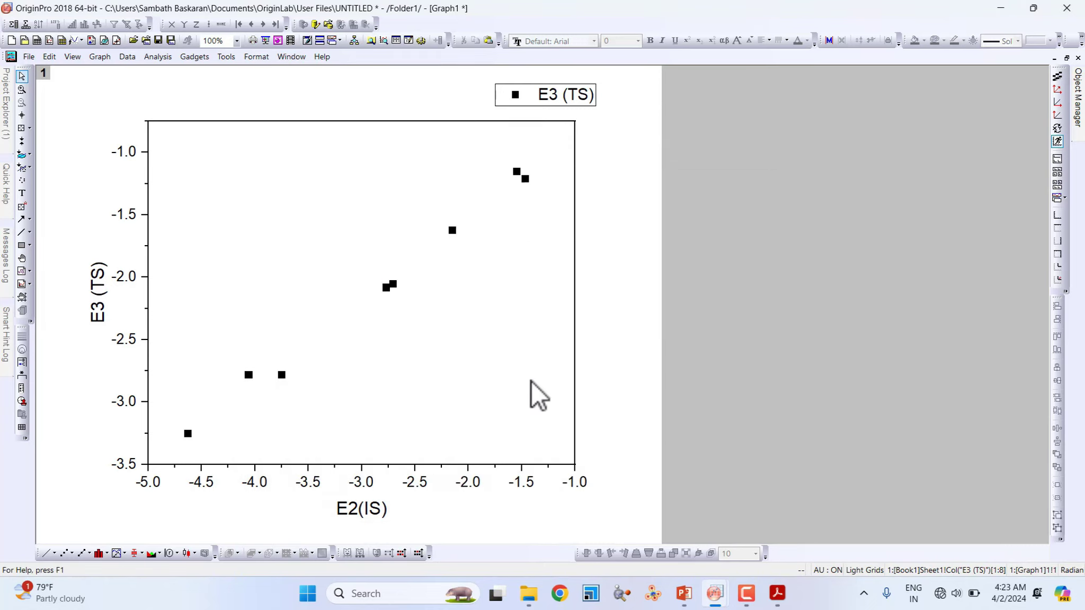
{"action": "left_click", "coordinate": [468, 483]}
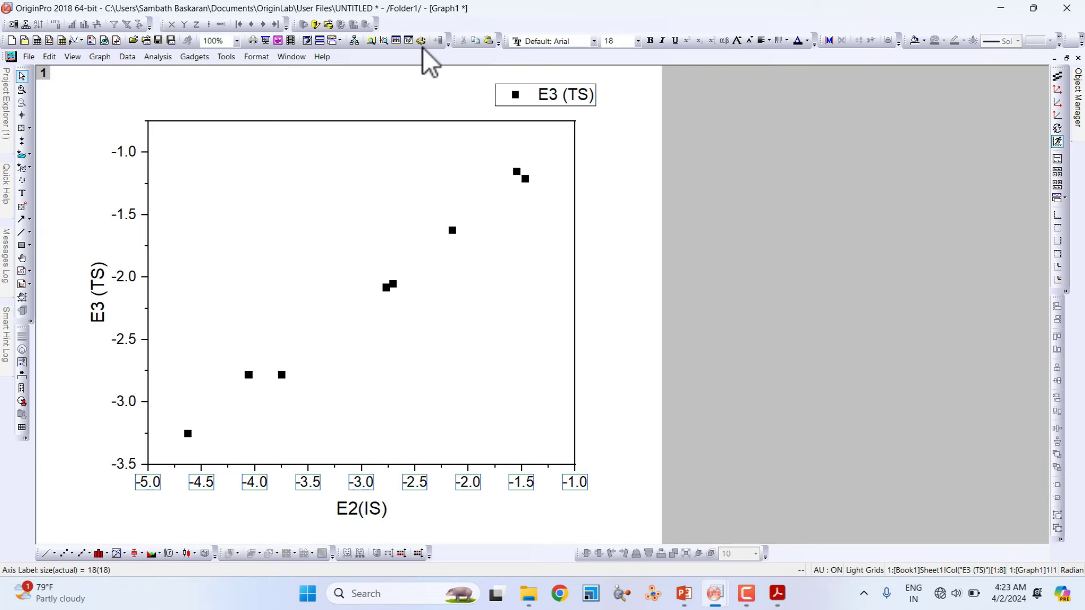
Bold the X and Y tick labels and restore OriginPro to a smaller window
{"action": "left_click", "coordinate": [651, 40]}
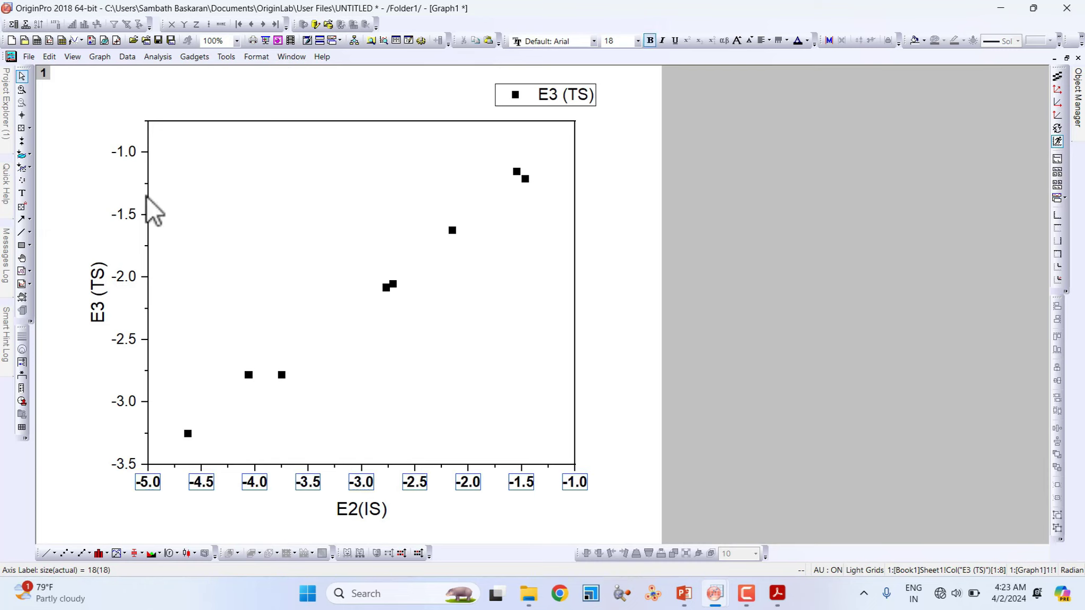
{"action": "left_click", "coordinate": [129, 217]}
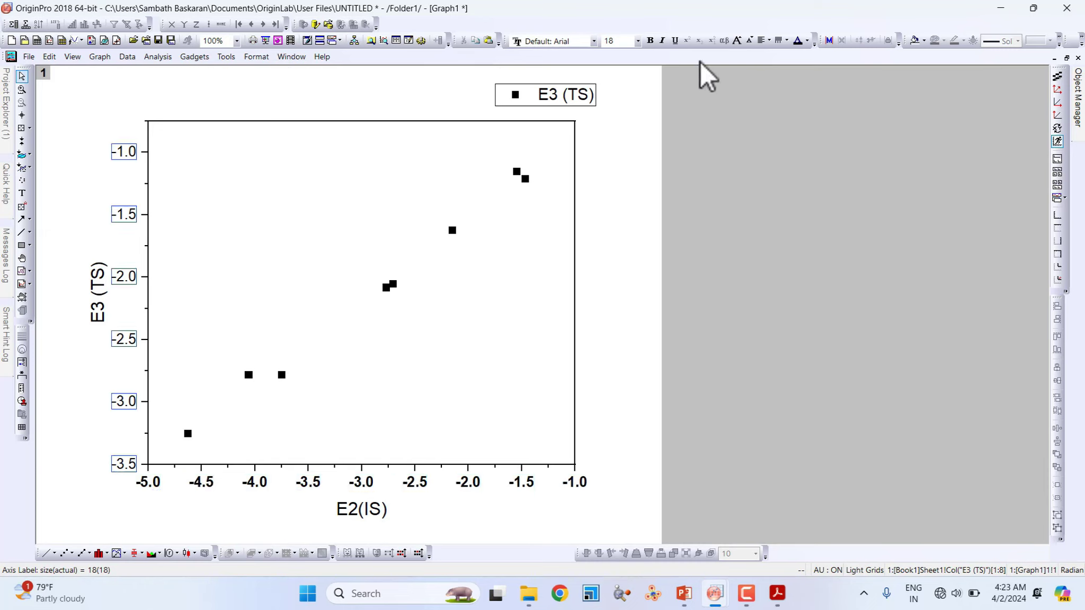
{"action": "left_click", "coordinate": [650, 40]}
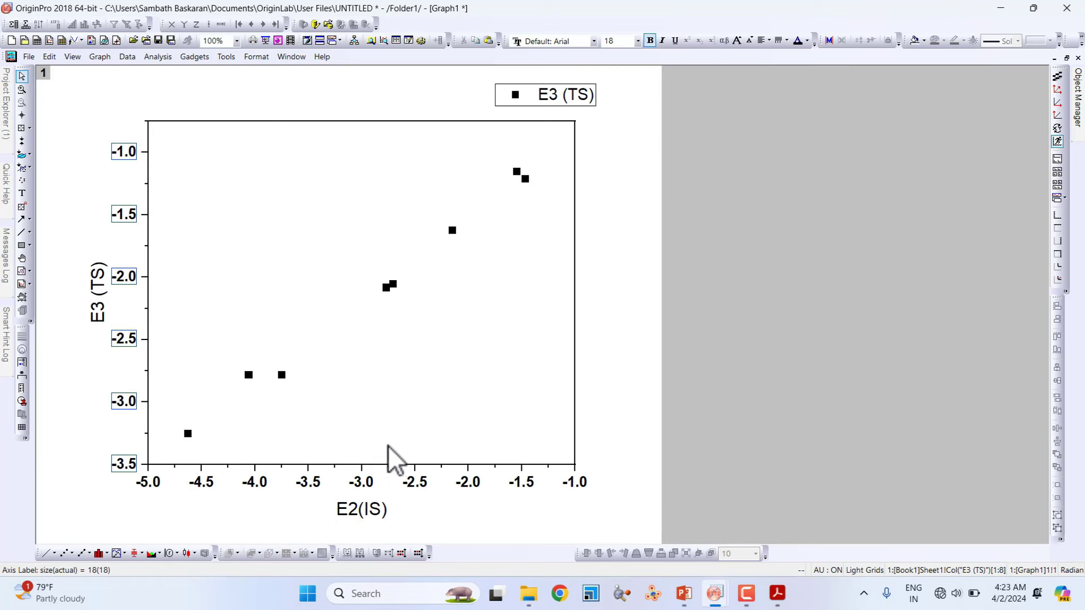
{"action": "double_click", "coordinate": [775, 8]}
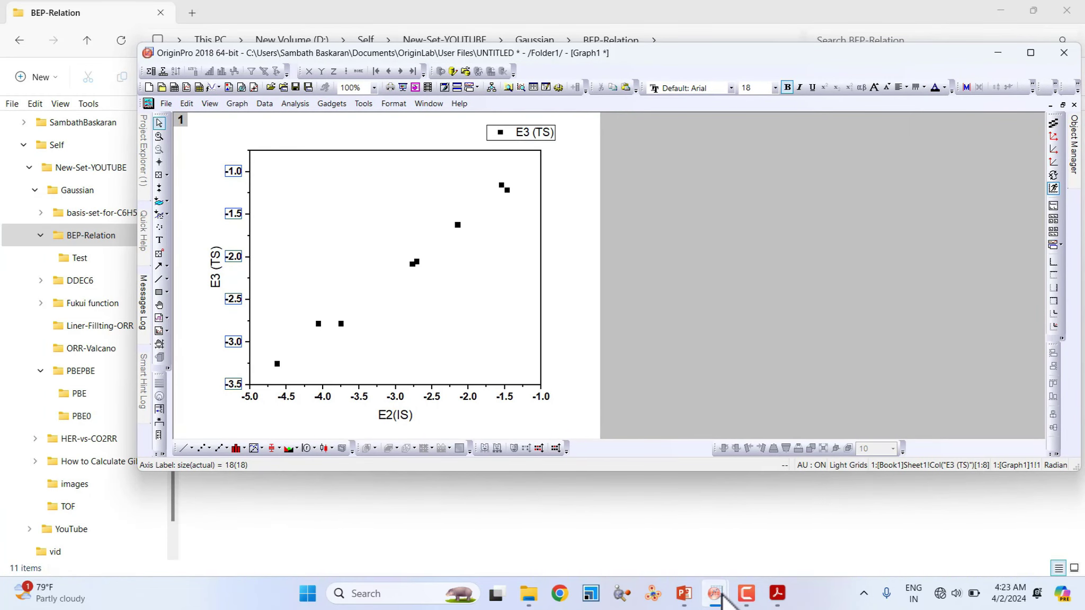
Switch to the BEP-Relation-Test project and open its finished fitted graph full size
{"action": "mouse_move", "coordinate": [721, 599]}
{"action": "left_click", "coordinate": [663, 539]}
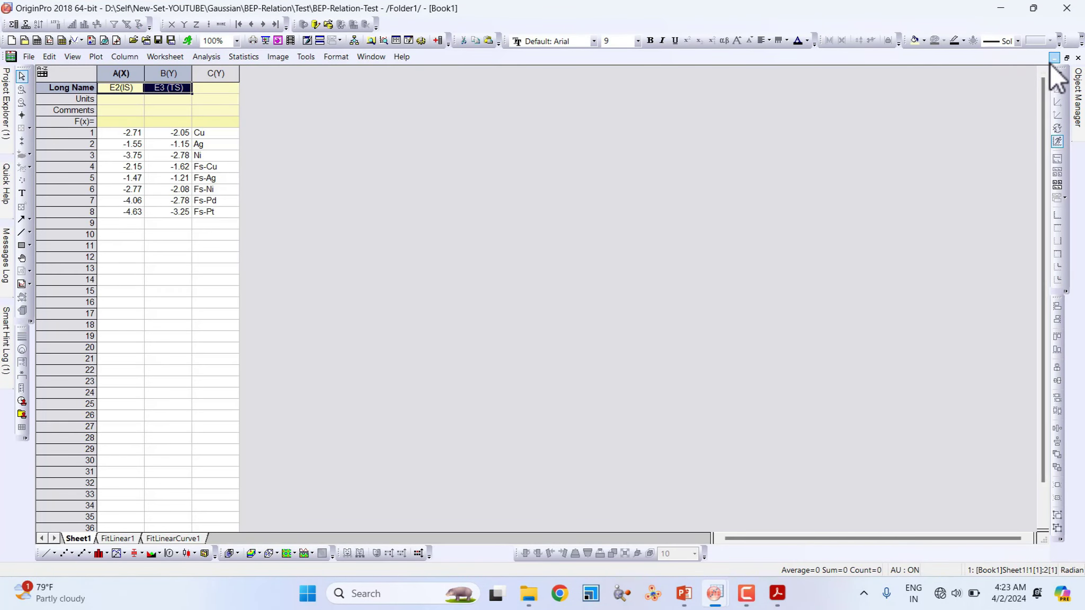
{"action": "left_click", "coordinate": [1050, 62]}
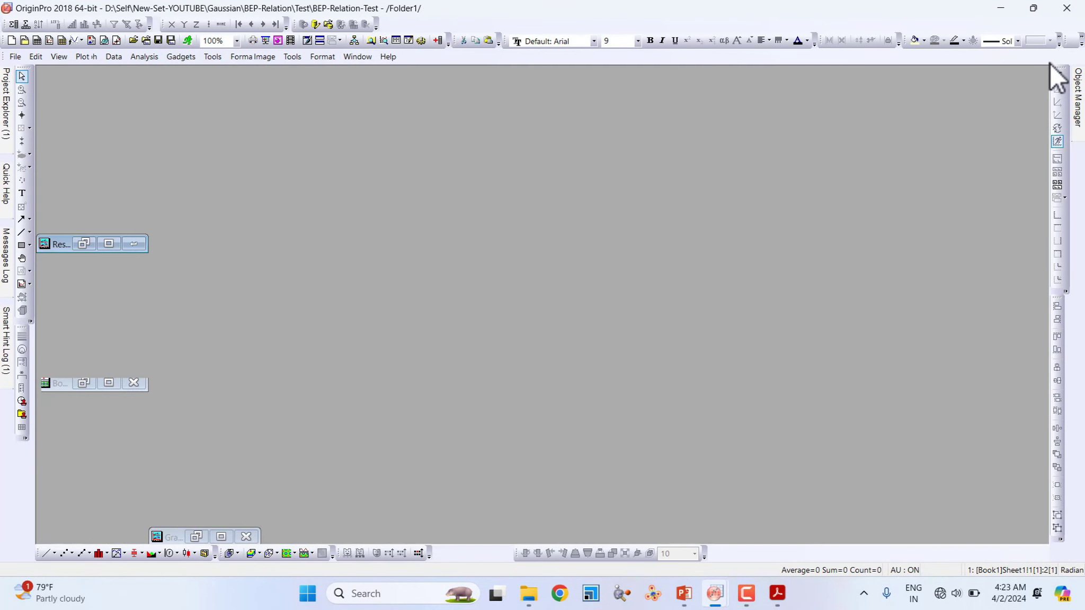
{"action": "left_click", "coordinate": [112, 243]}
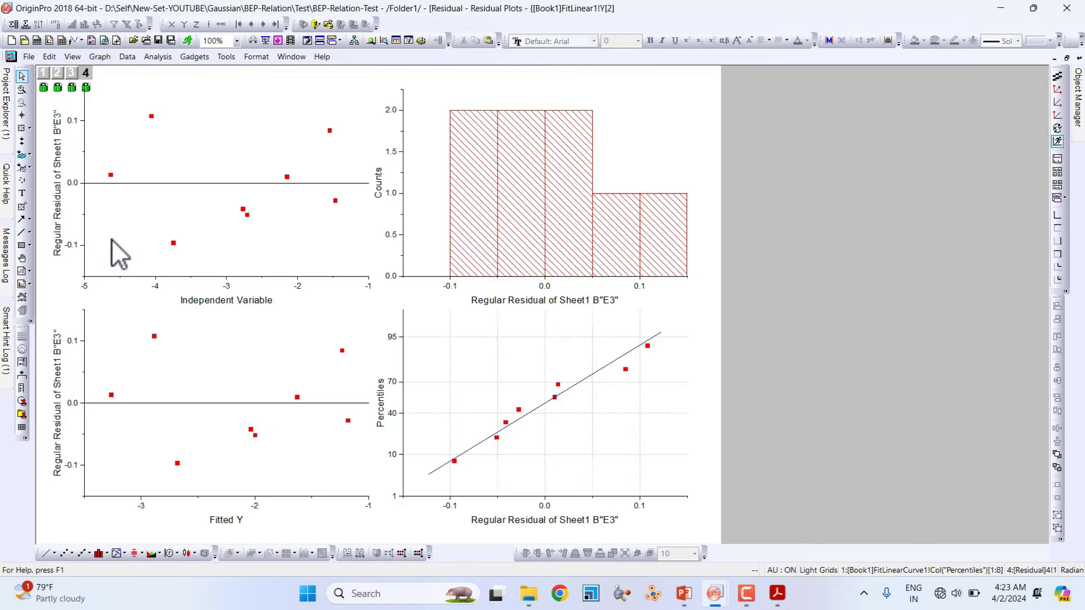
{"action": "left_click", "coordinate": [1054, 58]}
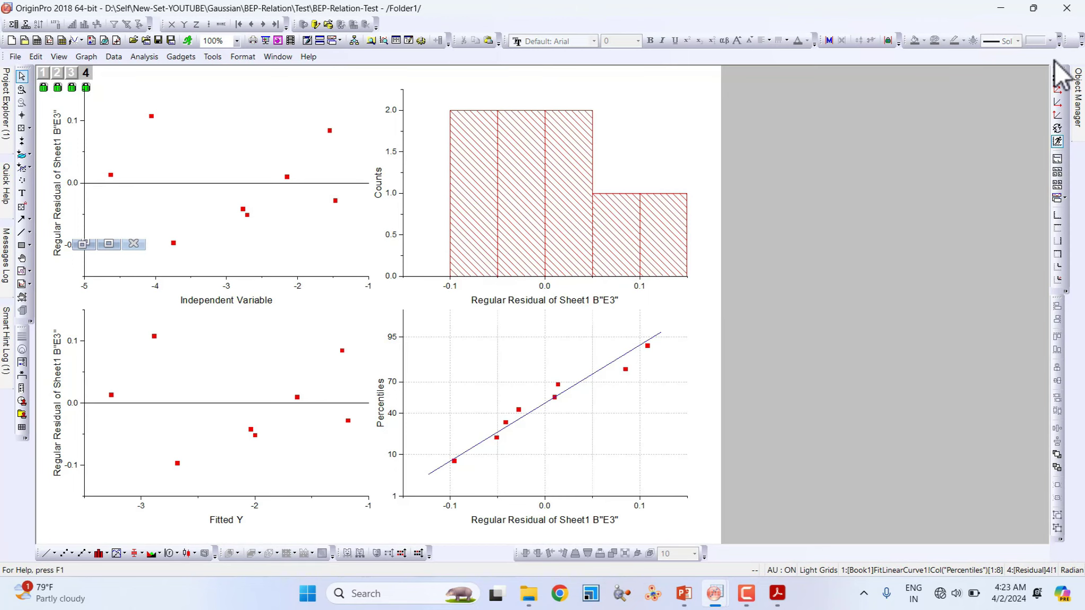
{"action": "left_click", "coordinate": [222, 537]}
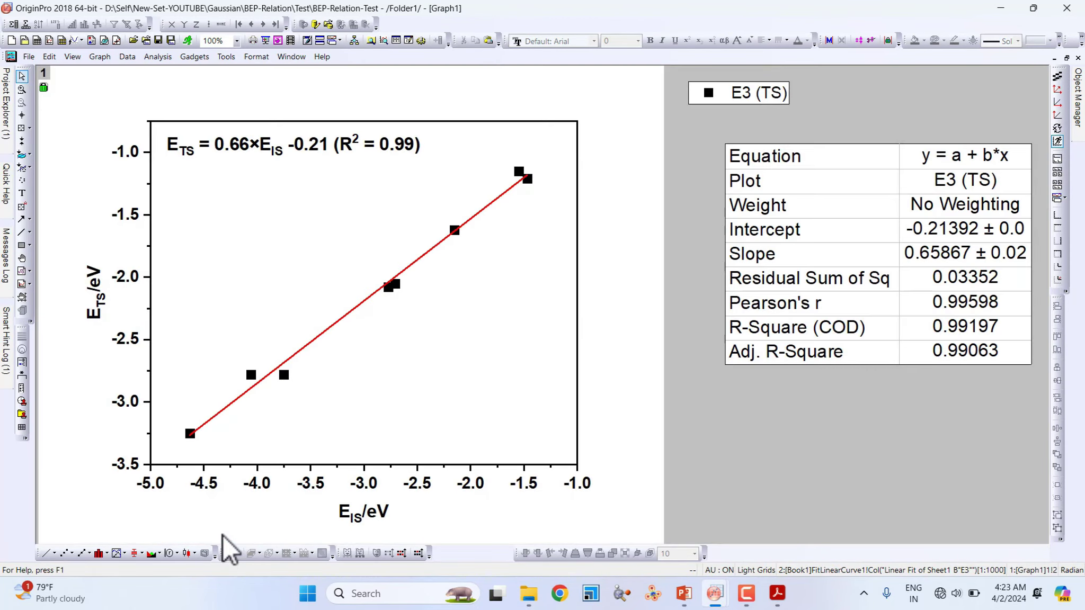
Replace Graph1's E3 (TS) y-axis title with the copied E_TS/eV text
{"action": "double_click", "coordinate": [101, 306]}
{"action": "key", "text": "ctrl+c"}
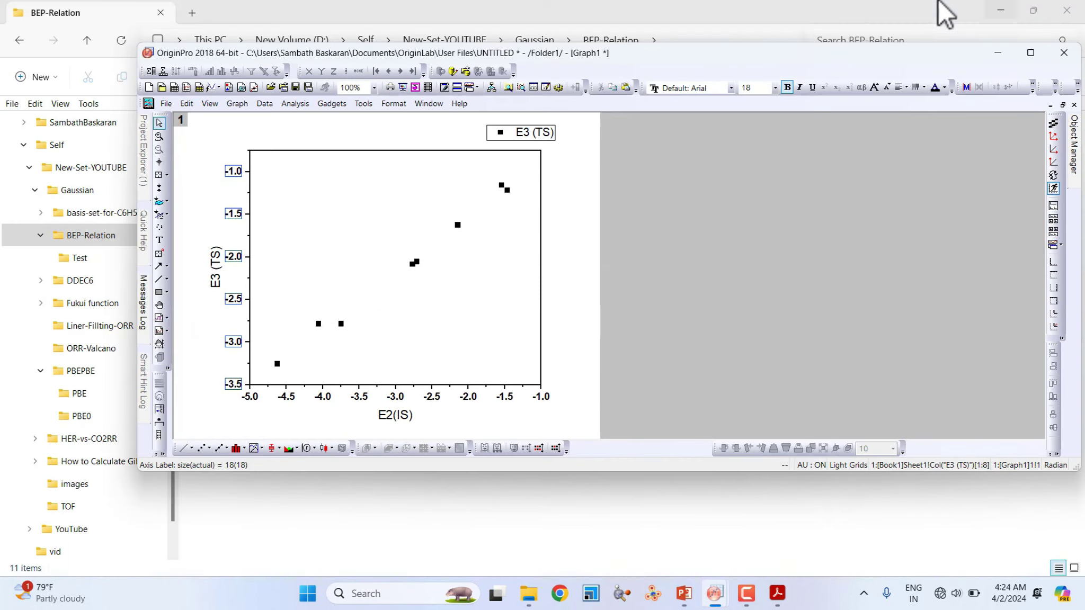
{"action": "double_click", "coordinate": [216, 278]}
{"action": "left_click_drag", "start_coordinate": [235, 270], "coordinate": [174, 283]}
{"action": "key", "text": "ctrl+v"}
{"action": "left_click", "coordinate": [458, 352]}
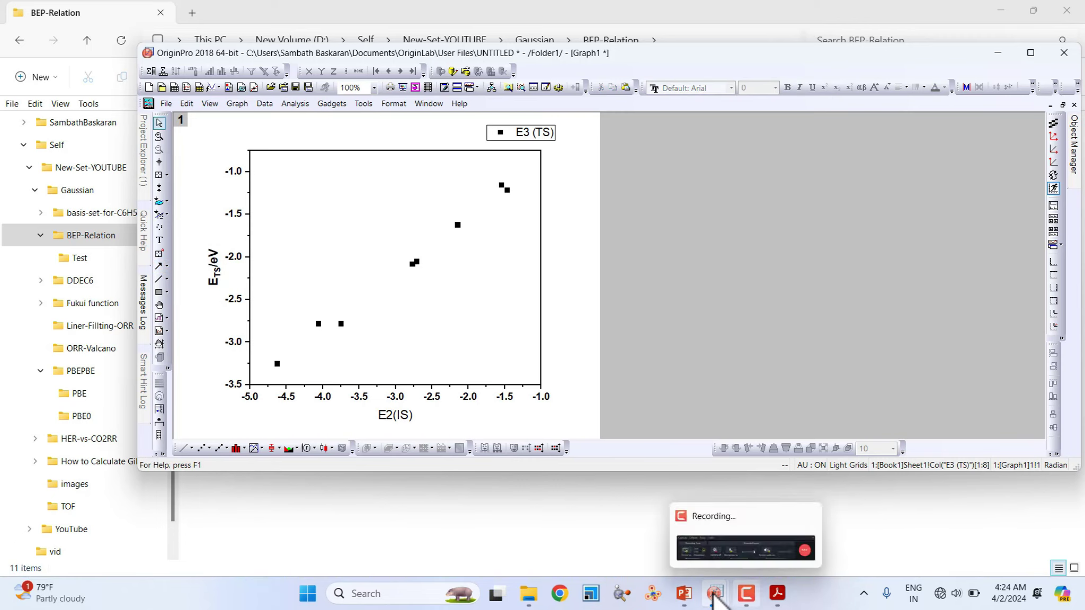
Select the EIS/eV x-axis title text on the finished graph, then minimize that graph
{"action": "mouse_move", "coordinate": [714, 595]}
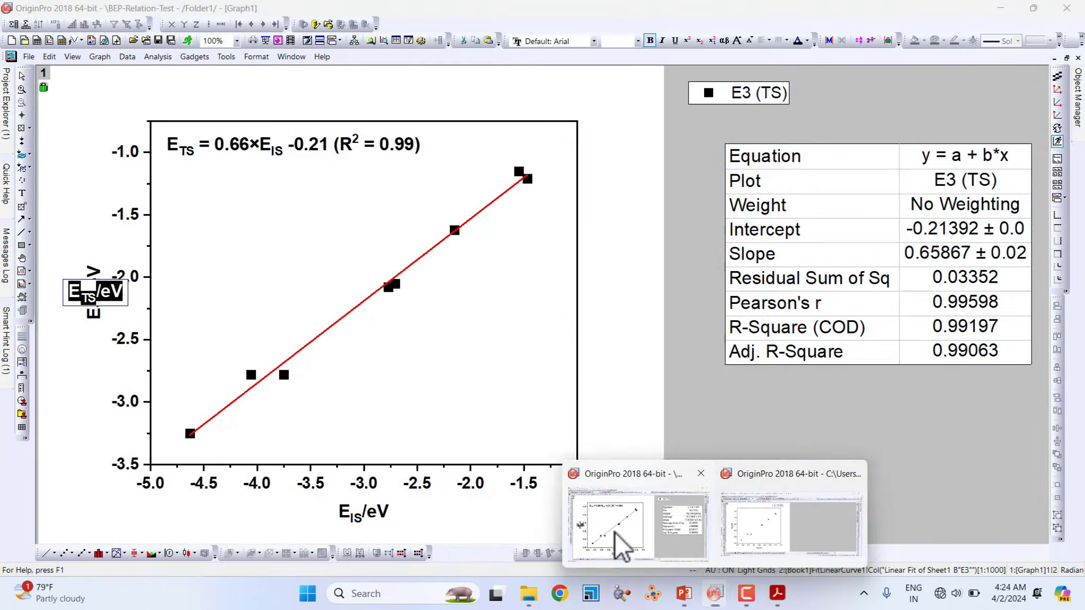
{"action": "left_click", "coordinate": [622, 546]}
{"action": "left_click", "coordinate": [343, 514]}
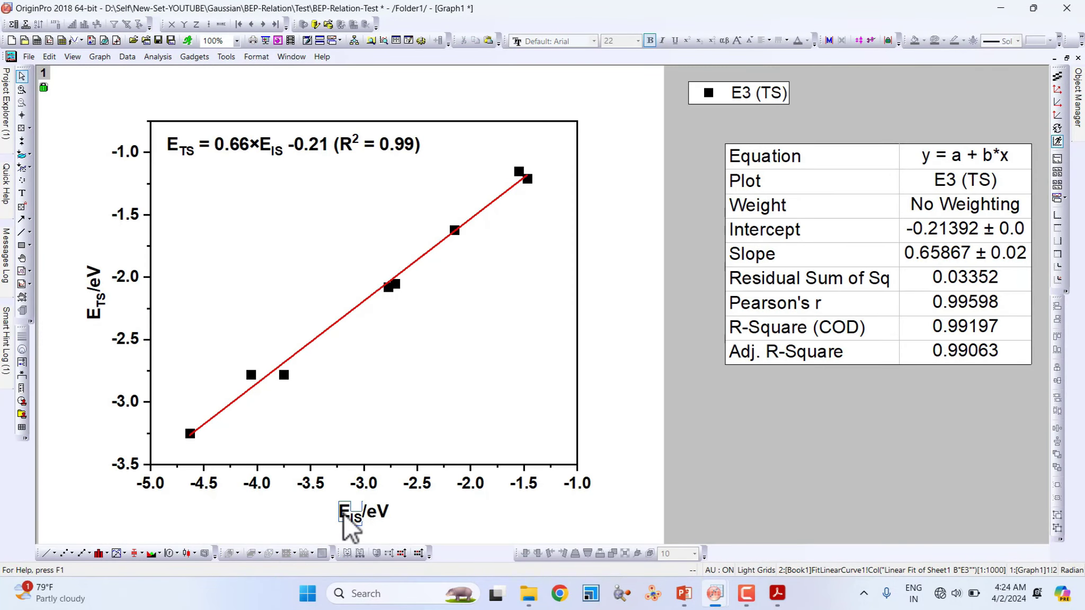
{"action": "double_click", "coordinate": [341, 513]}
{"action": "left_click_drag", "start_coordinate": [340, 512], "coordinate": [400, 528]}
{"action": "key", "text": "ctrl+c"}
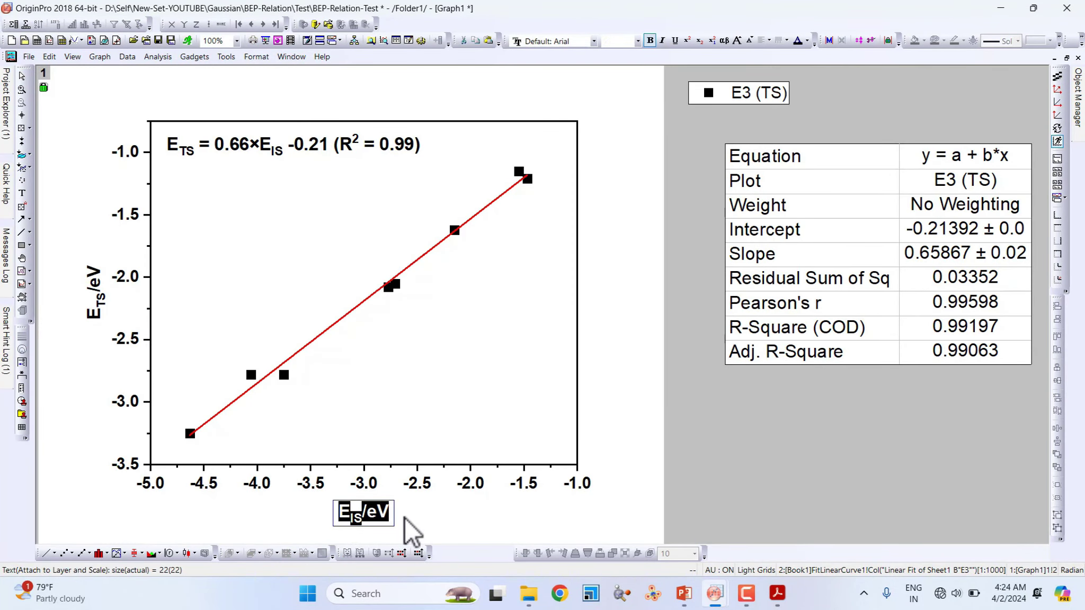
{"action": "left_click", "coordinate": [999, 8]}
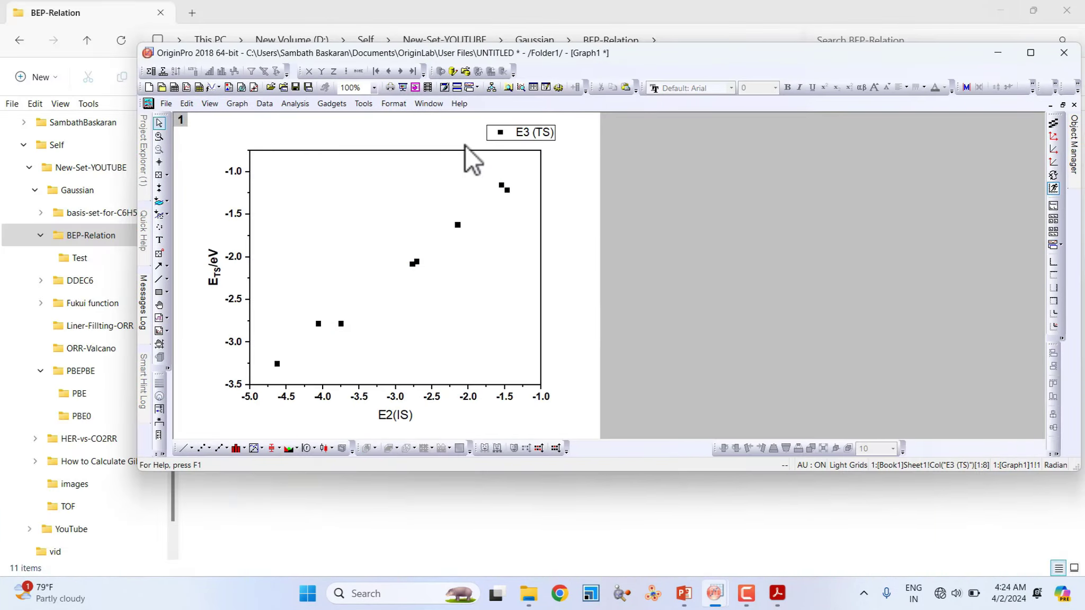
Paste EIS/eV over the E2(IS) x-axis title
{"action": "left_click", "coordinate": [391, 415]}
{"action": "key", "text": "ctrl+v"}
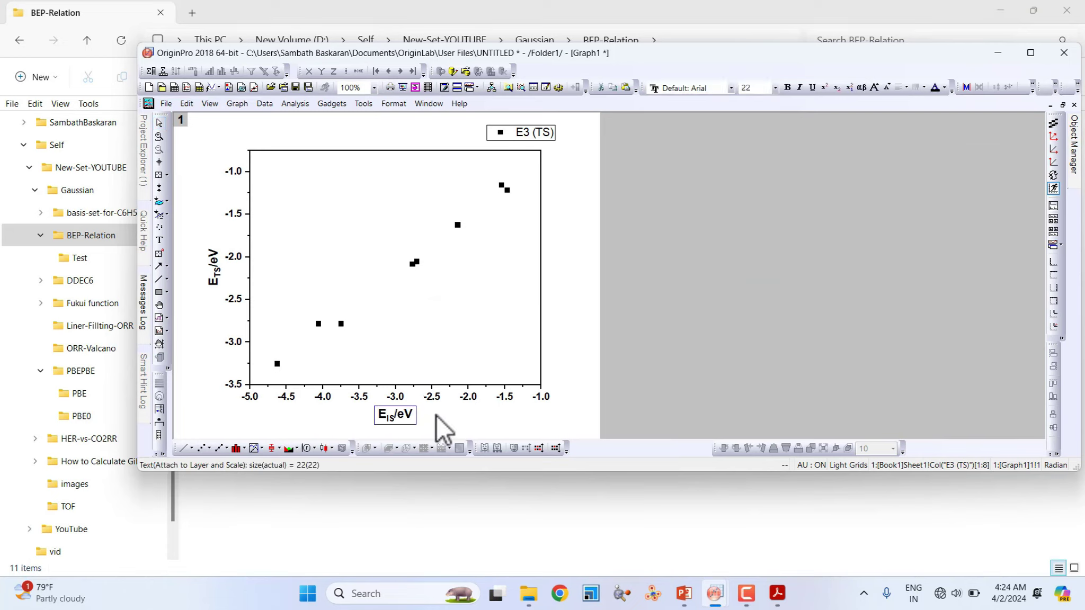
{"action": "left_click", "coordinate": [510, 428]}
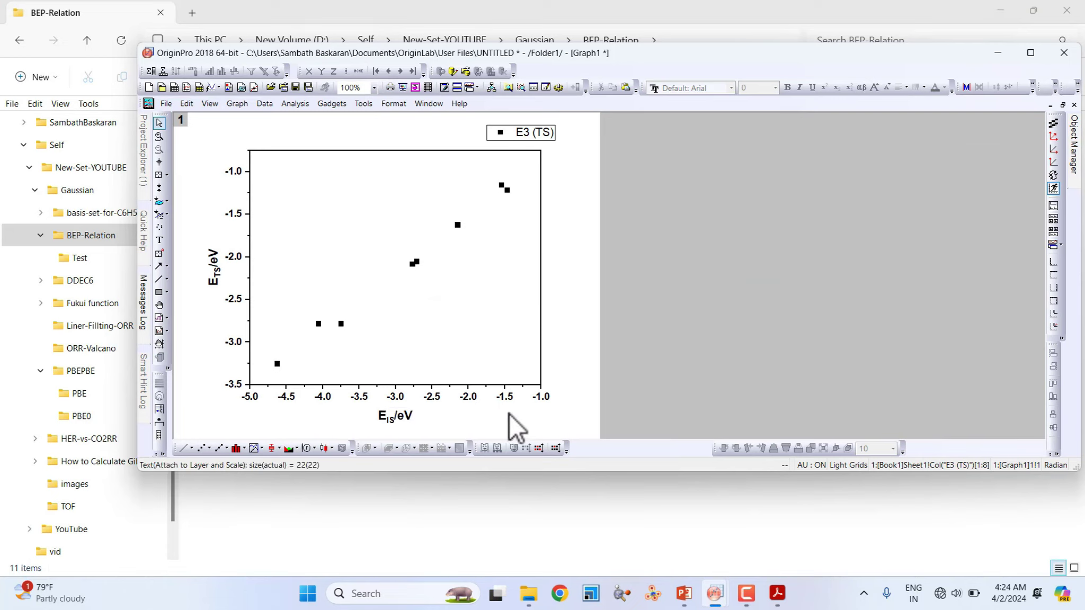
Enlarge the x and y tick label font sizes and maximize the graph window
{"action": "left_click", "coordinate": [476, 402]}
{"action": "left_click", "coordinate": [775, 87]}
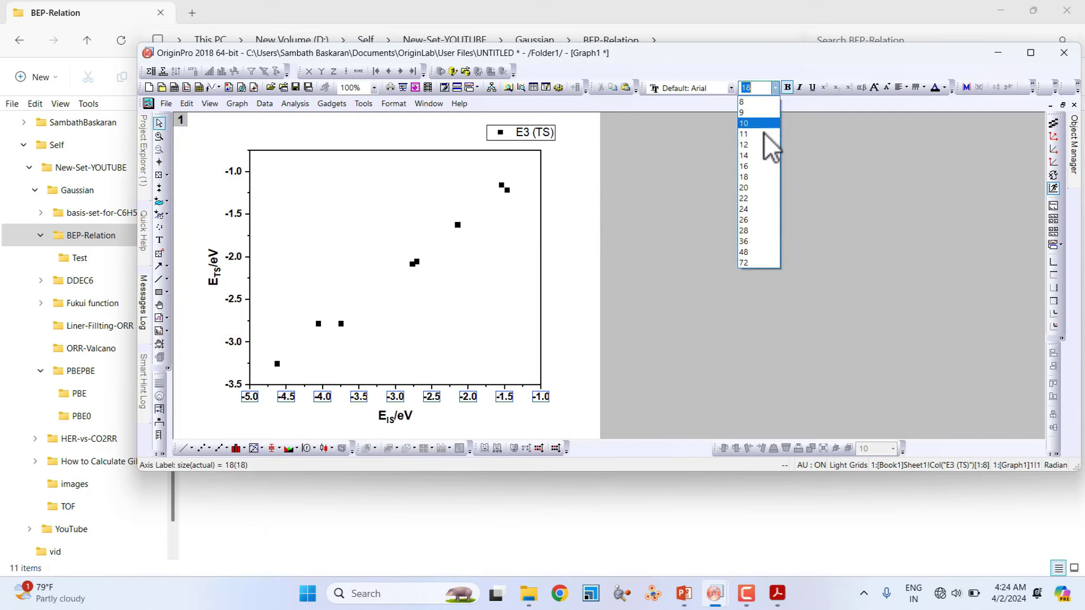
{"action": "left_click", "coordinate": [752, 199]}
{"action": "left_click", "coordinate": [634, 293]}
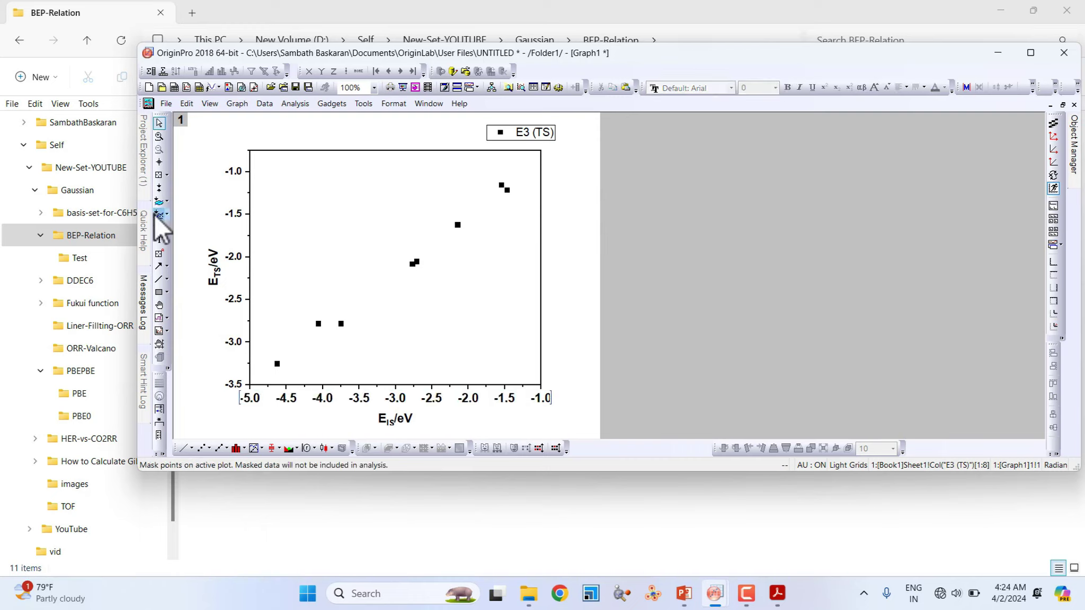
{"action": "left_click", "coordinate": [227, 258]}
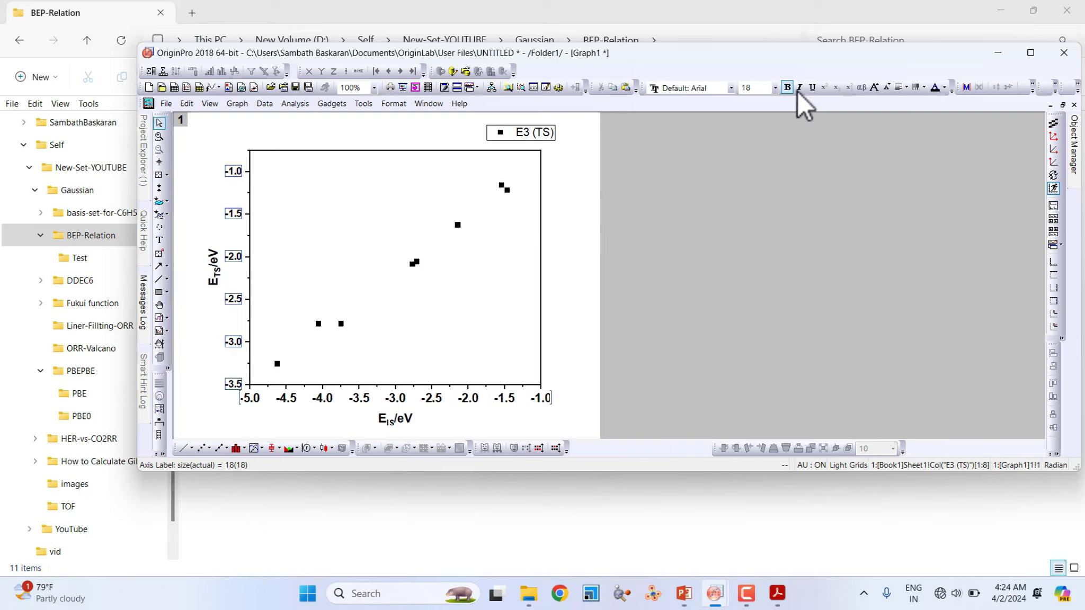
{"action": "left_click", "coordinate": [775, 88]}
{"action": "left_click", "coordinate": [756, 199]}
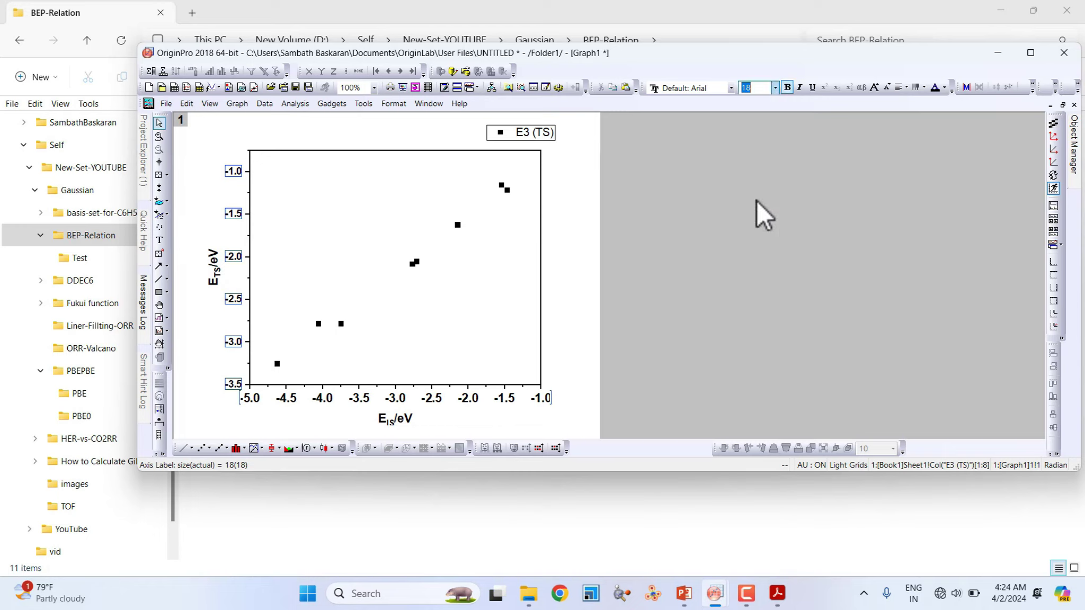
{"action": "left_click", "coordinate": [782, 245]}
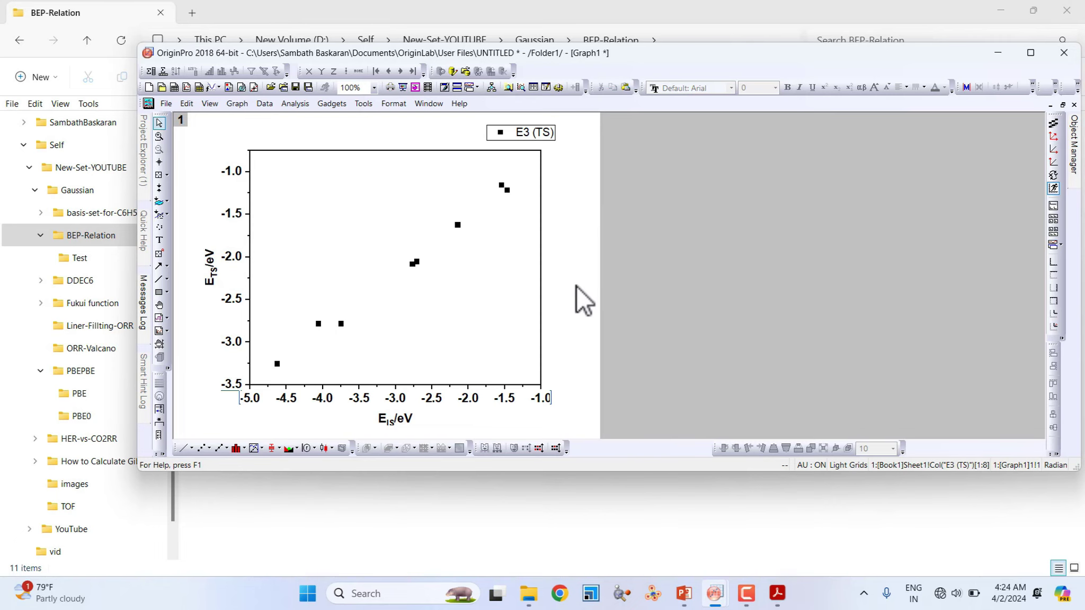
{"action": "left_click", "coordinate": [1031, 53]}
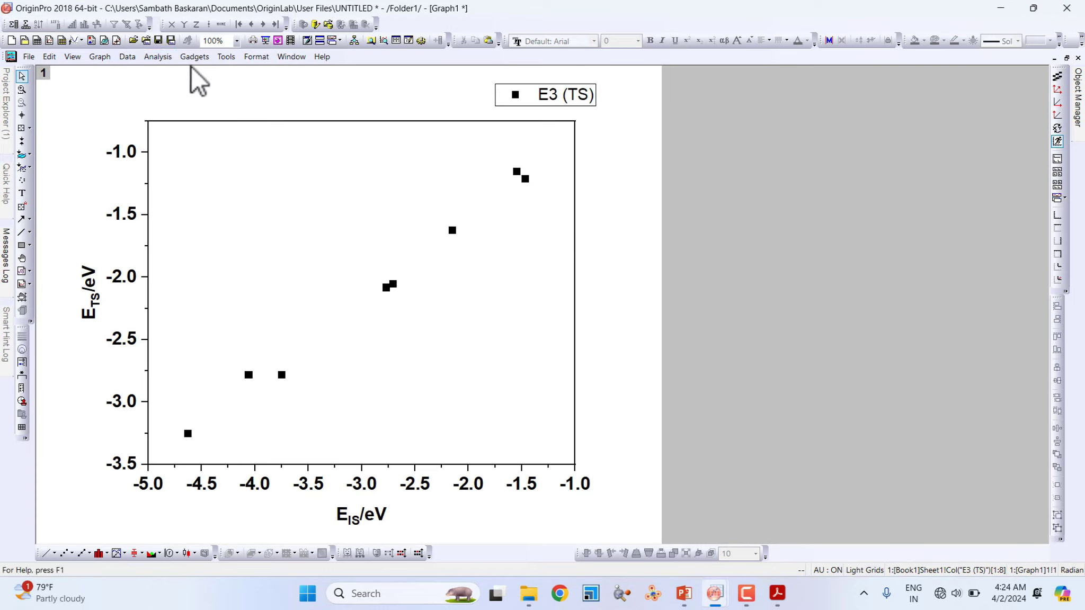
Open the Linear Fit dialog and turn off Update Legend on Source Graph under Fitted Curves Plot
{"action": "left_click", "coordinate": [157, 57]}
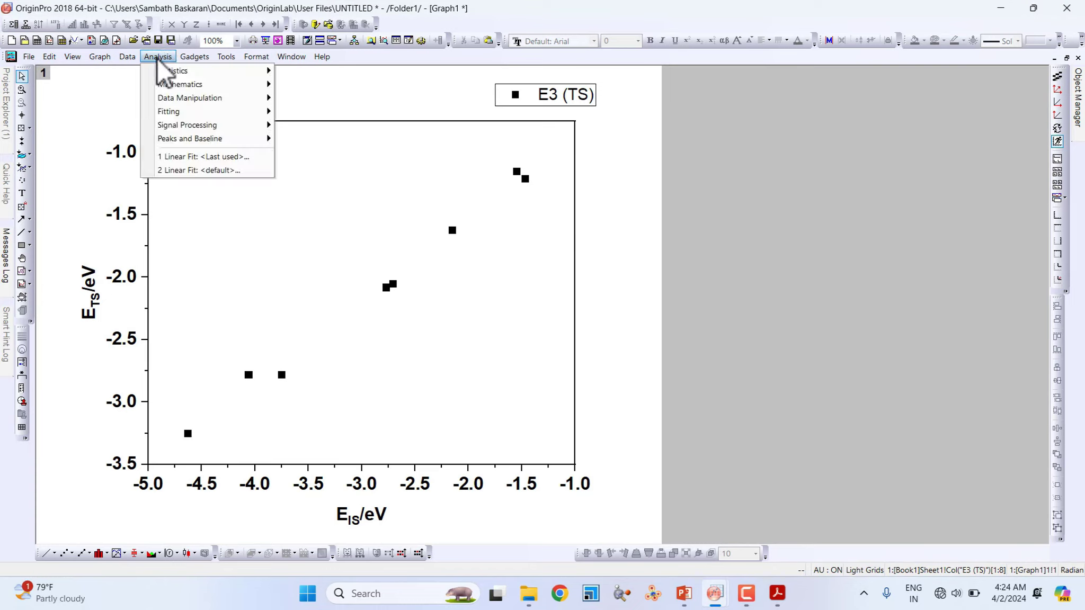
{"action": "mouse_move", "coordinate": [186, 112]}
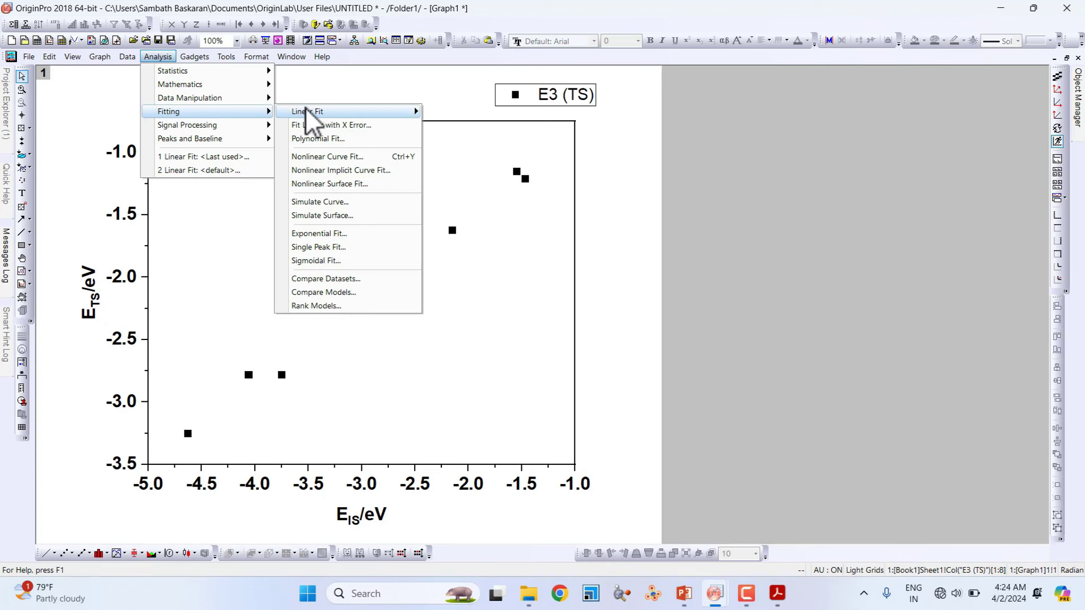
{"action": "mouse_move", "coordinate": [307, 111]}
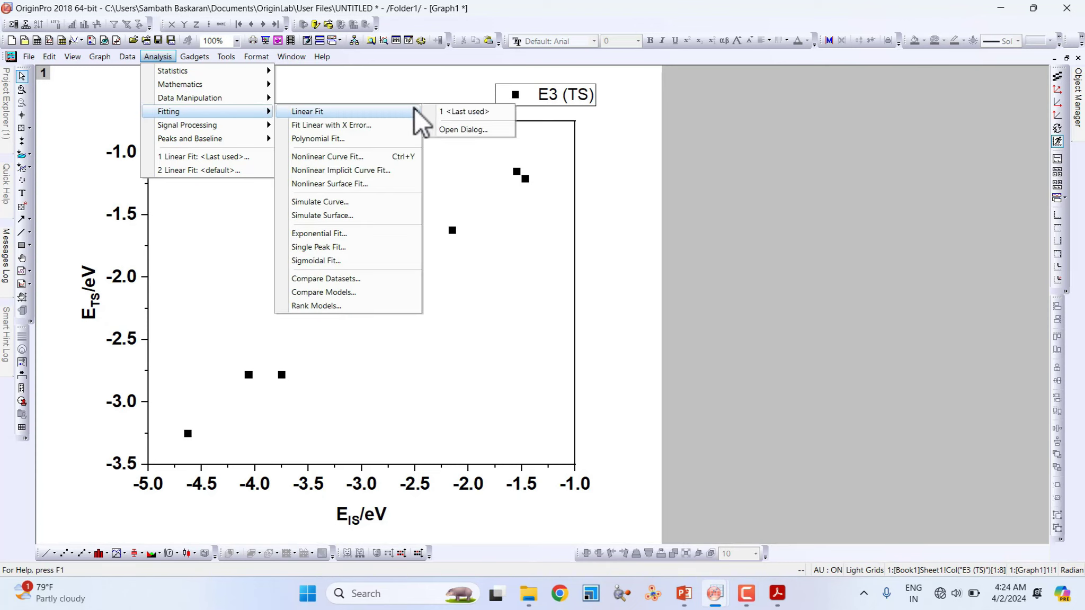
{"action": "left_click", "coordinate": [460, 132]}
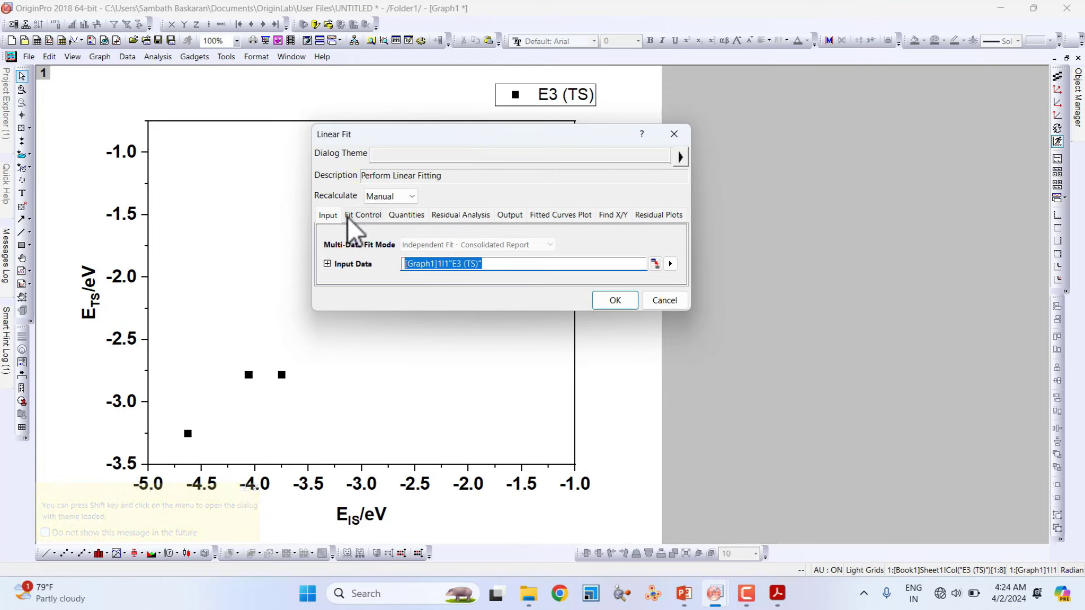
{"action": "left_click", "coordinate": [558, 215]}
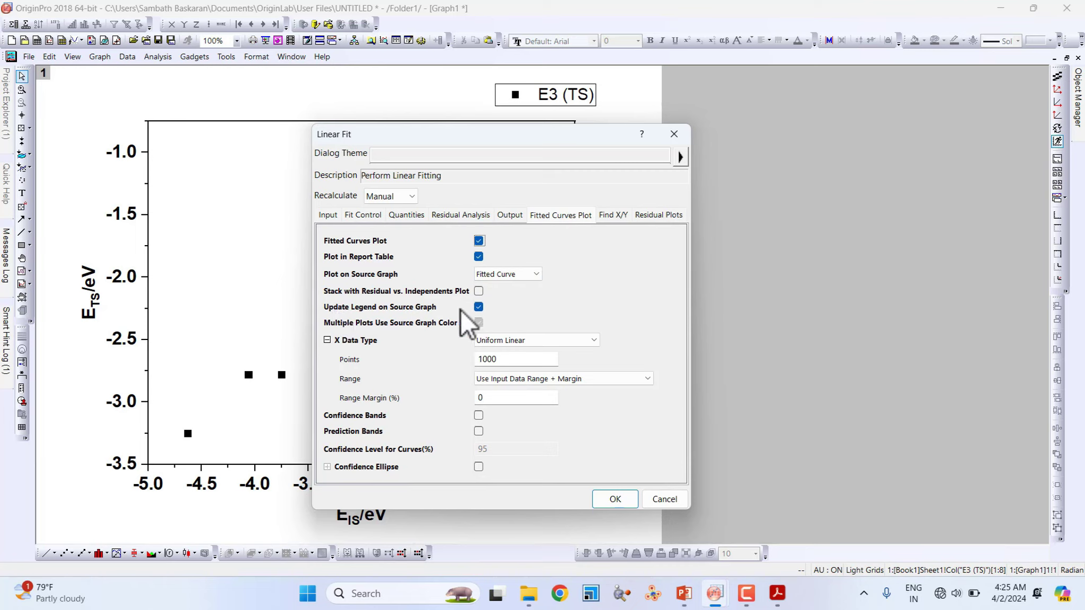
{"action": "left_click", "coordinate": [478, 307]}
{"action": "left_click", "coordinate": [328, 215]}
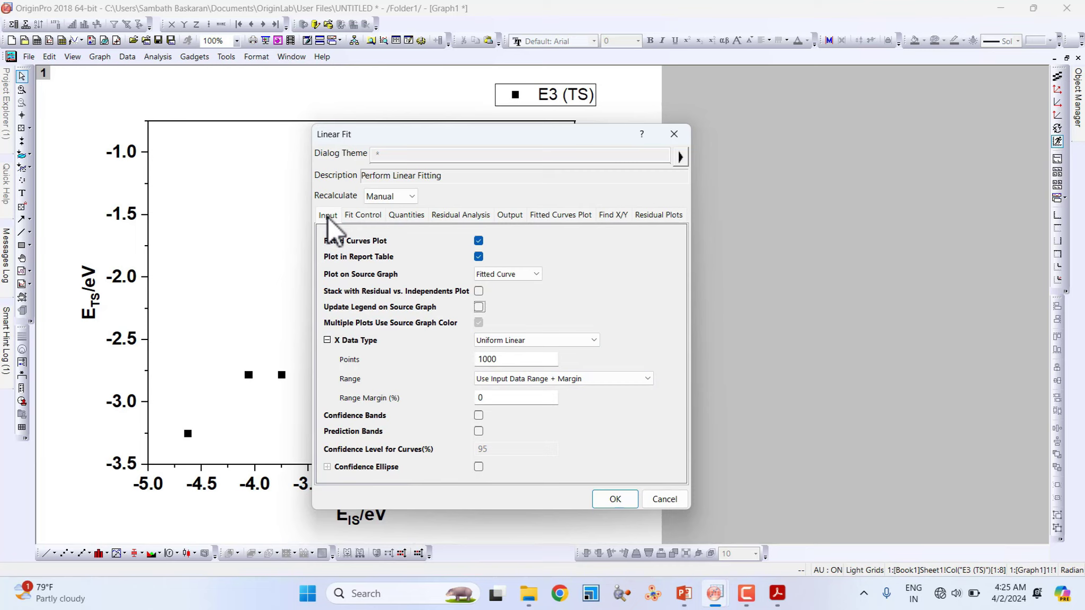
{"action": "left_click", "coordinate": [563, 216]}
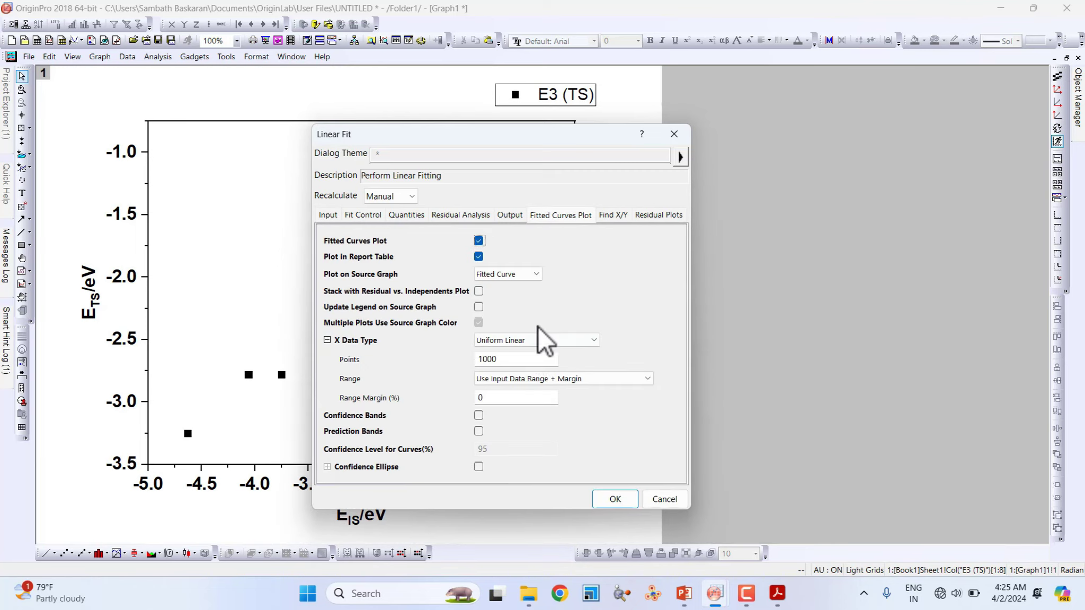
{"action": "left_click", "coordinate": [330, 215]}
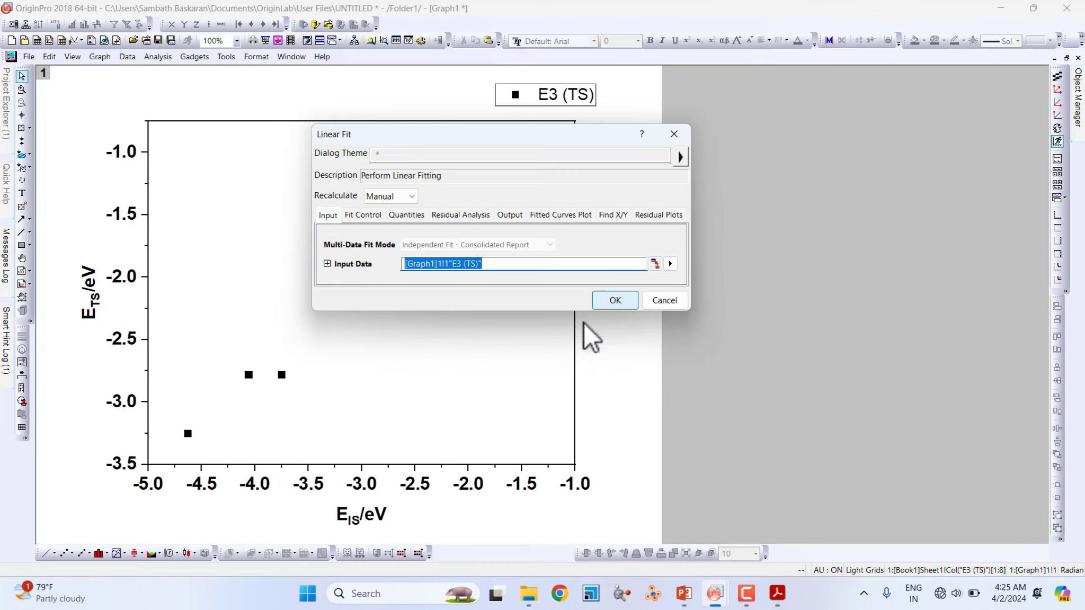
Run the linear fit on E3 (TS), accept the FitLinear1 report, and return to maximized Graph1
{"action": "left_click", "coordinate": [613, 300]}
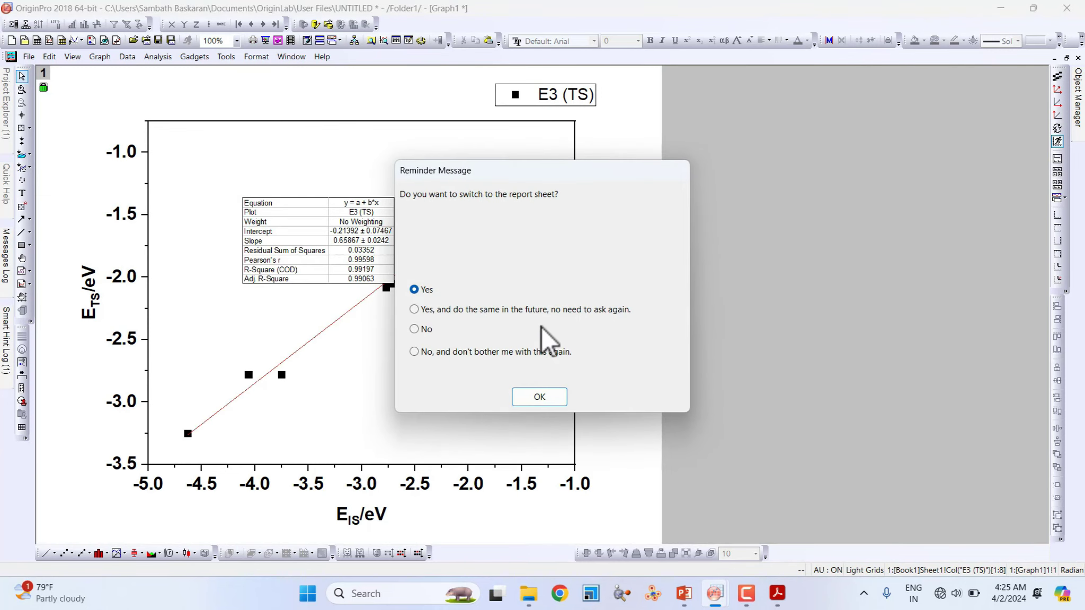
{"action": "left_click", "coordinate": [542, 398]}
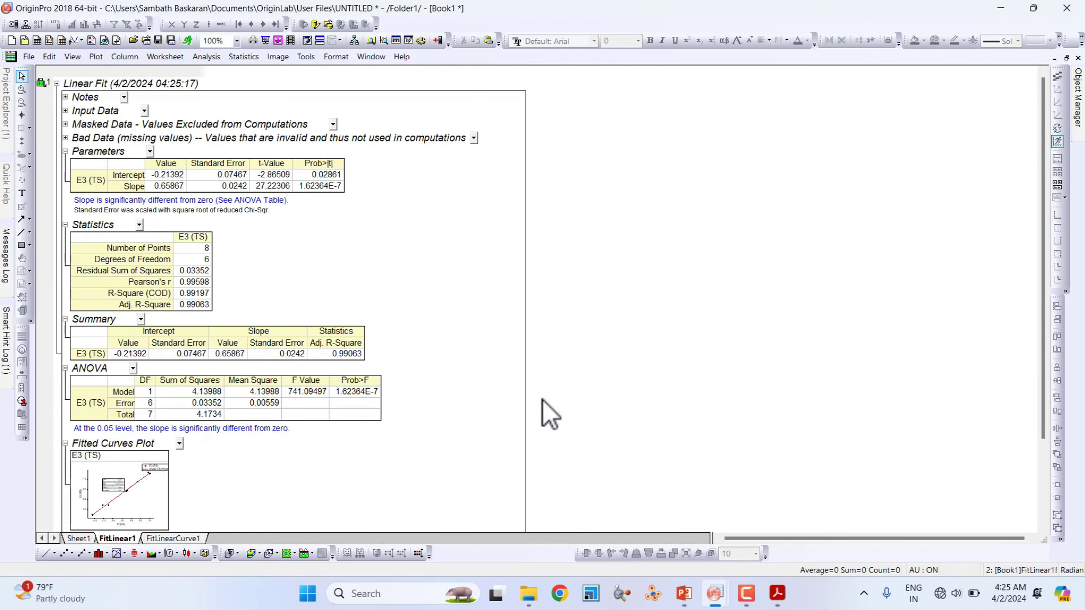
{"action": "left_click", "coordinate": [1054, 59]}
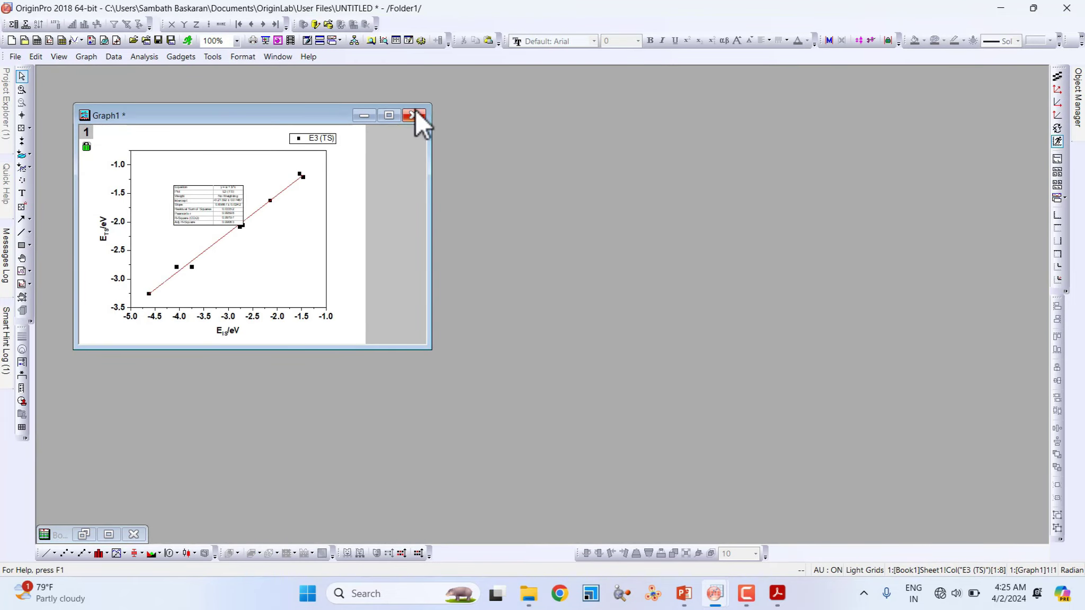
{"action": "left_click", "coordinate": [387, 116]}
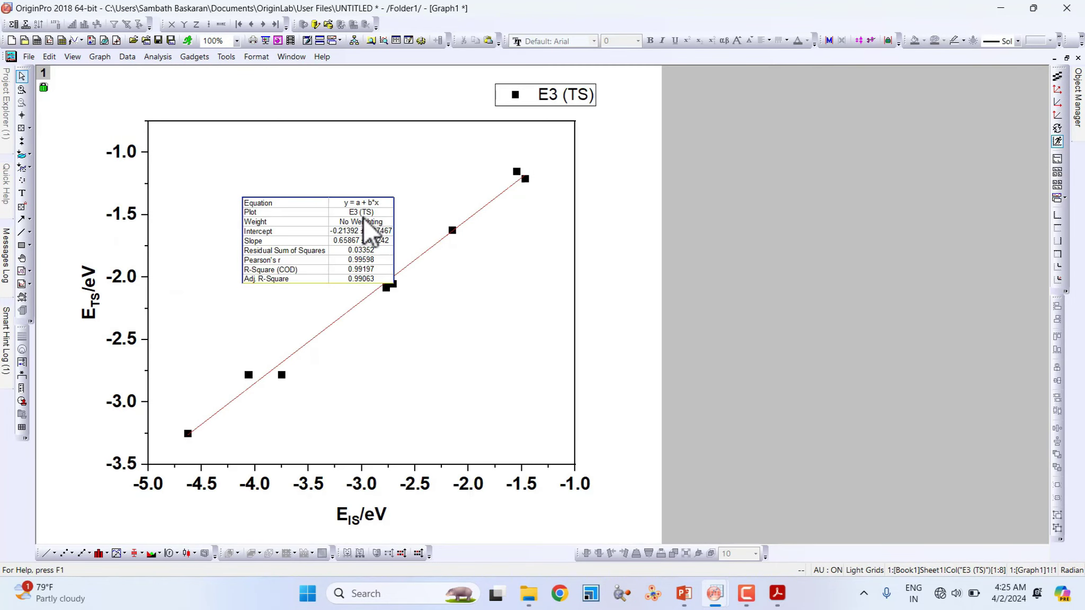
Move the fit statistics table right of the plot frame and enlarge it
{"action": "left_click_drag", "start_coordinate": [383, 236], "coordinate": [724, 159]}
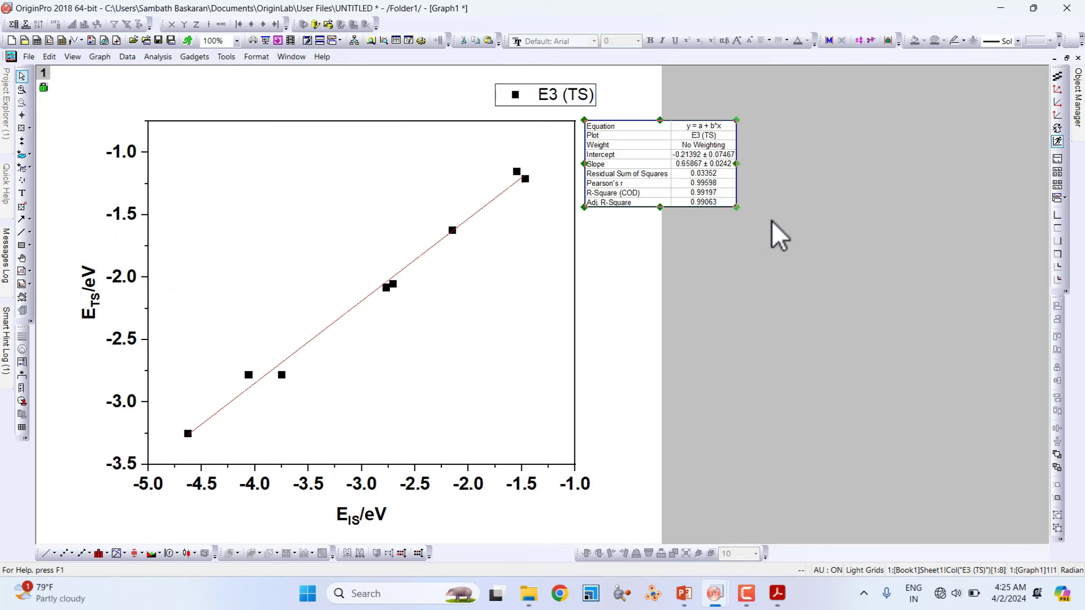
{"action": "left_click_drag", "start_coordinate": [737, 208], "coordinate": [866, 346]}
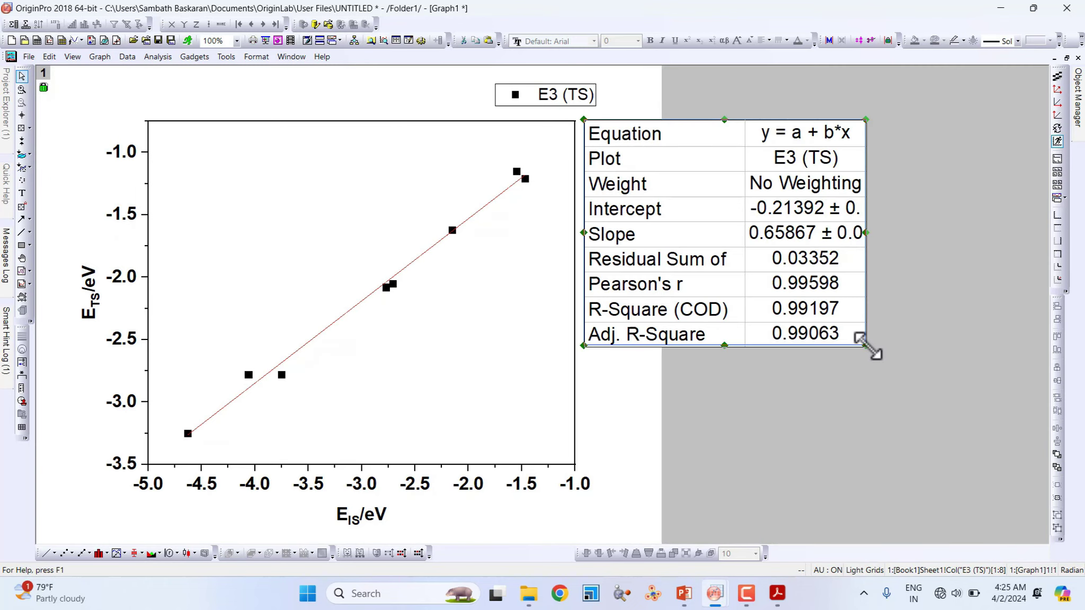
{"action": "left_click", "coordinate": [882, 392]}
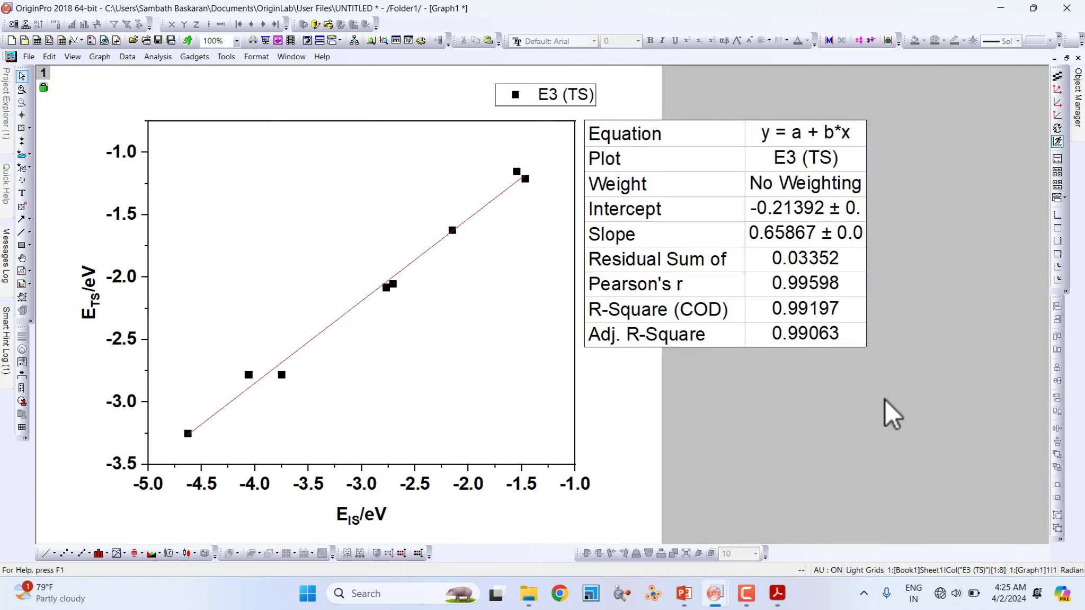
Set the red fit line's width to 2 in Plot Details
{"action": "double_click", "coordinate": [425, 255]}
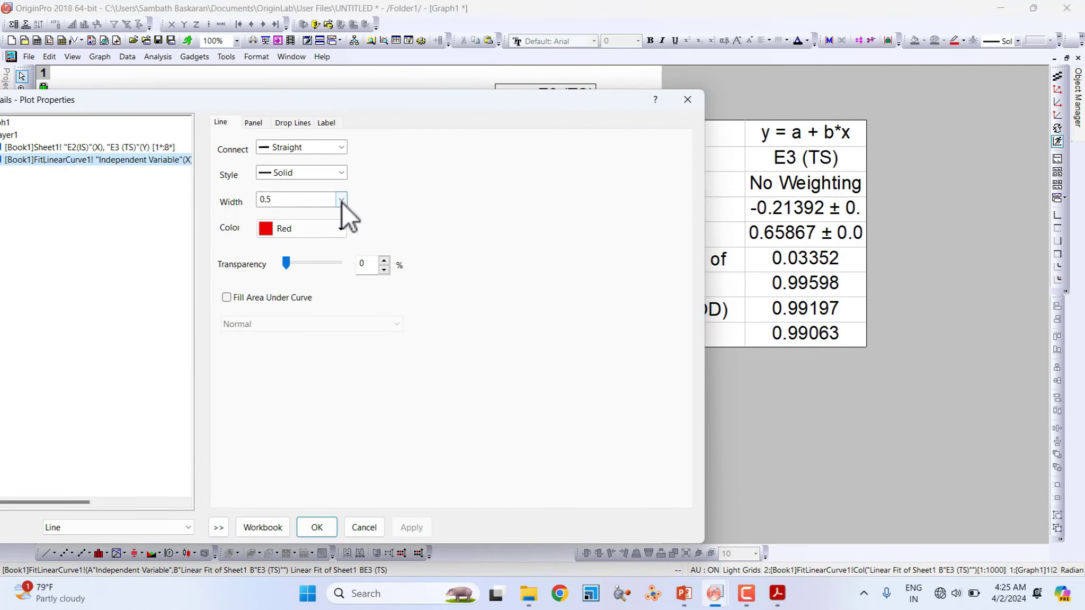
{"action": "left_click", "coordinate": [341, 200]}
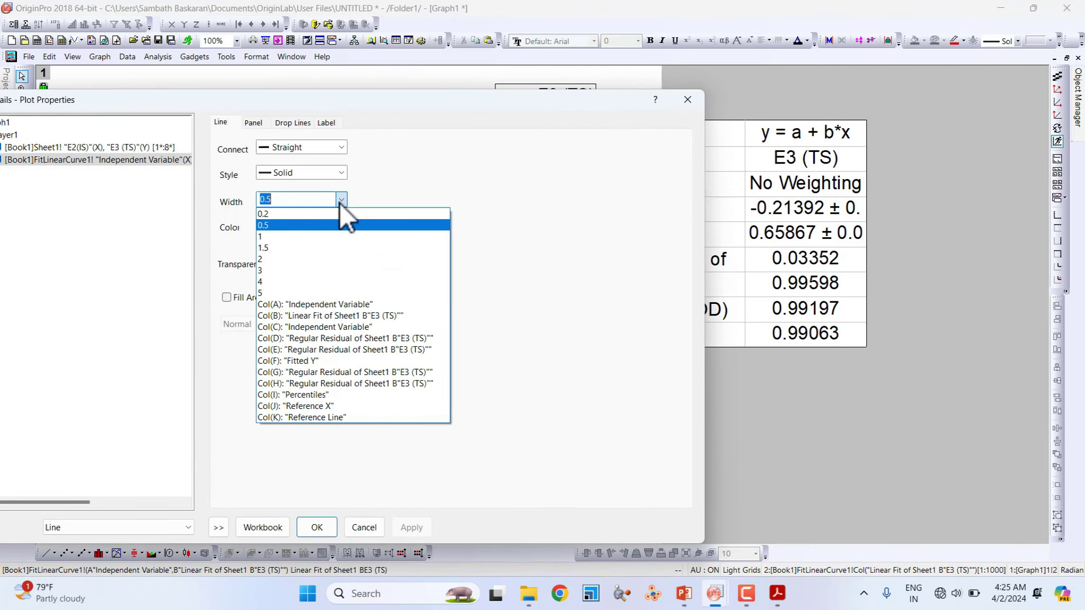
{"action": "left_click", "coordinate": [318, 256]}
{"action": "left_click", "coordinate": [316, 527]}
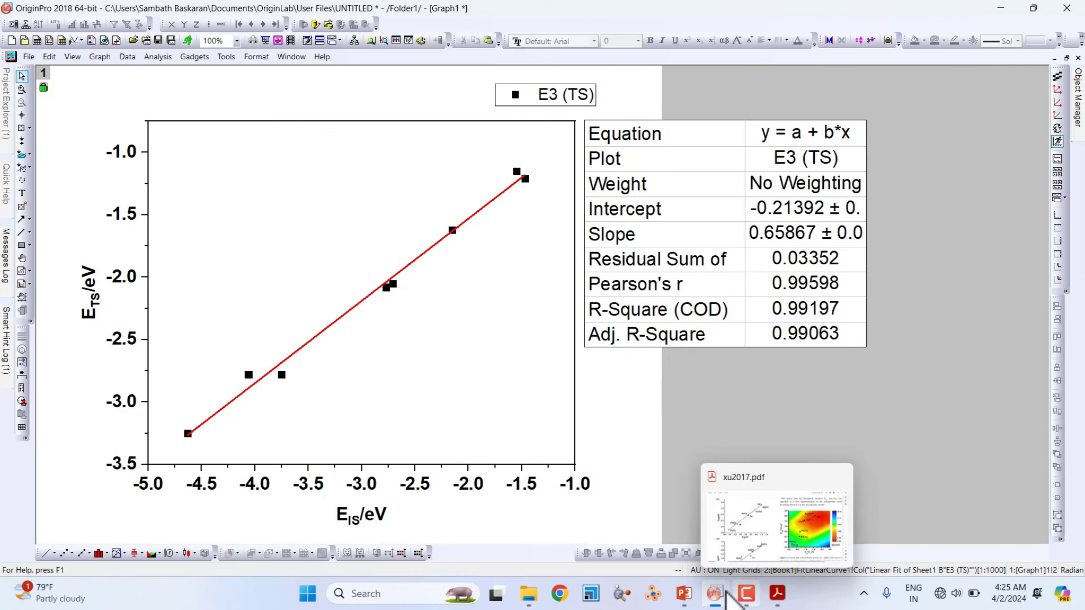
Paste the E_TS = 0.66×E_IS -0.21 (R² = 0.99) equation onto Graph1's top-left corner
{"action": "left_click", "coordinate": [615, 538]}
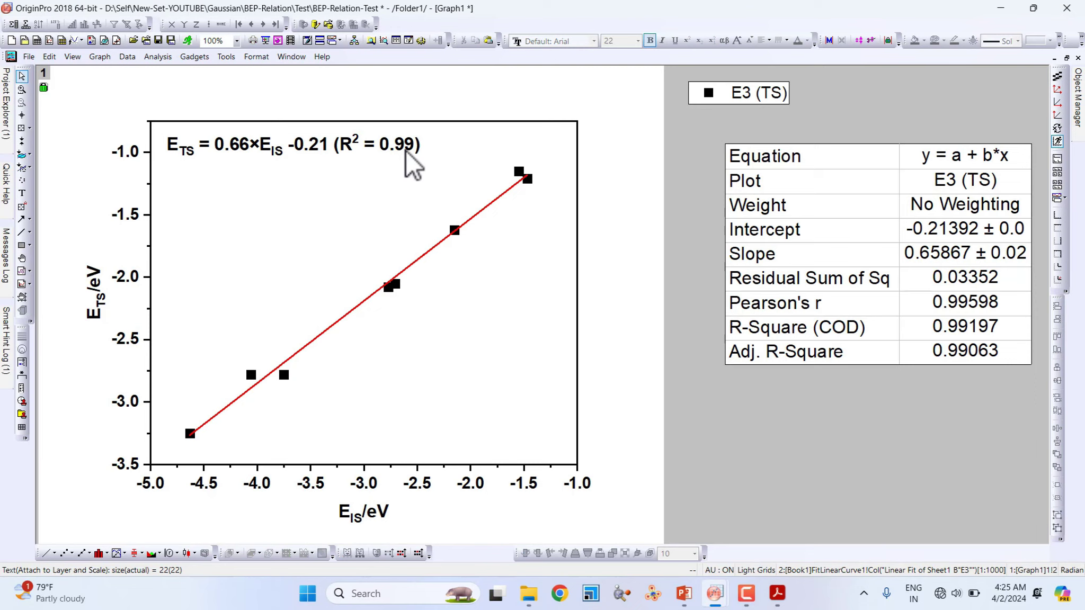
{"action": "left_click", "coordinate": [406, 150]}
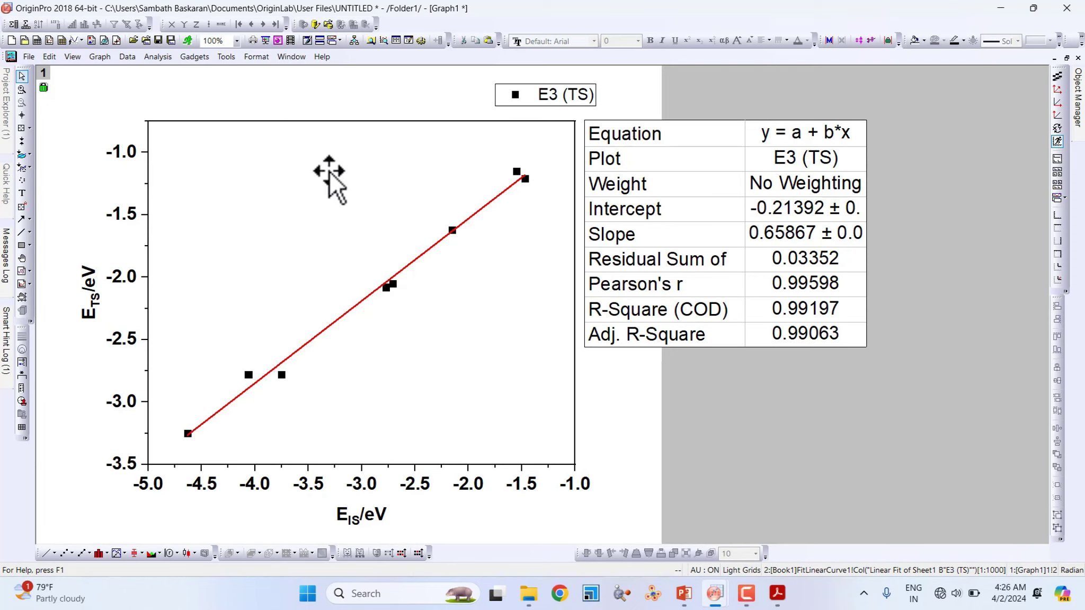
{"action": "key", "text": "ctrl+v"}
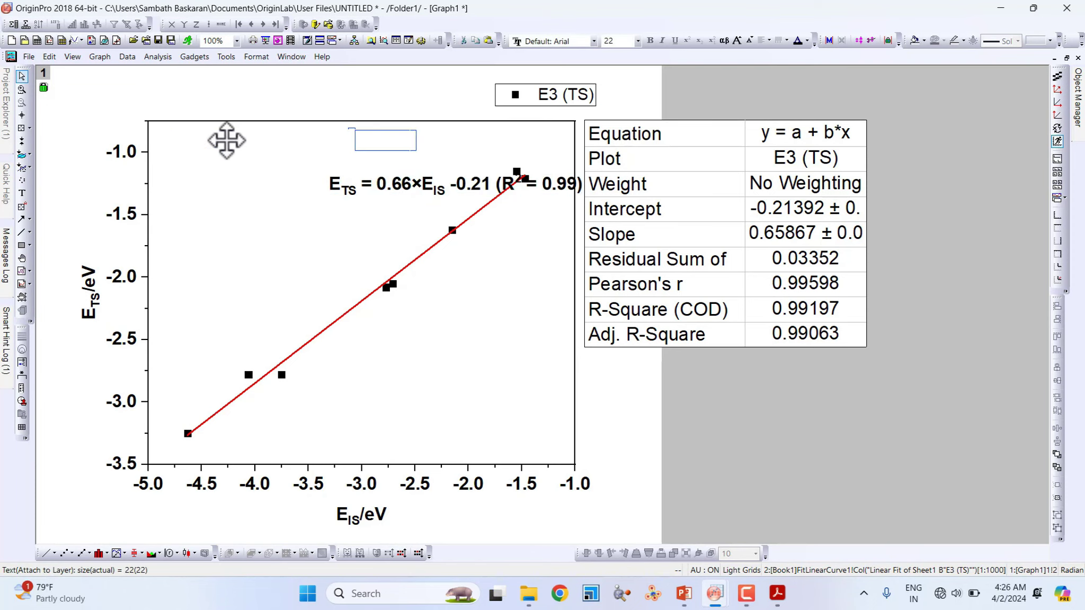
{"action": "left_click_drag", "start_coordinate": [227, 140], "coordinate": [222, 138]}
{"action": "left_click", "coordinate": [249, 198]}
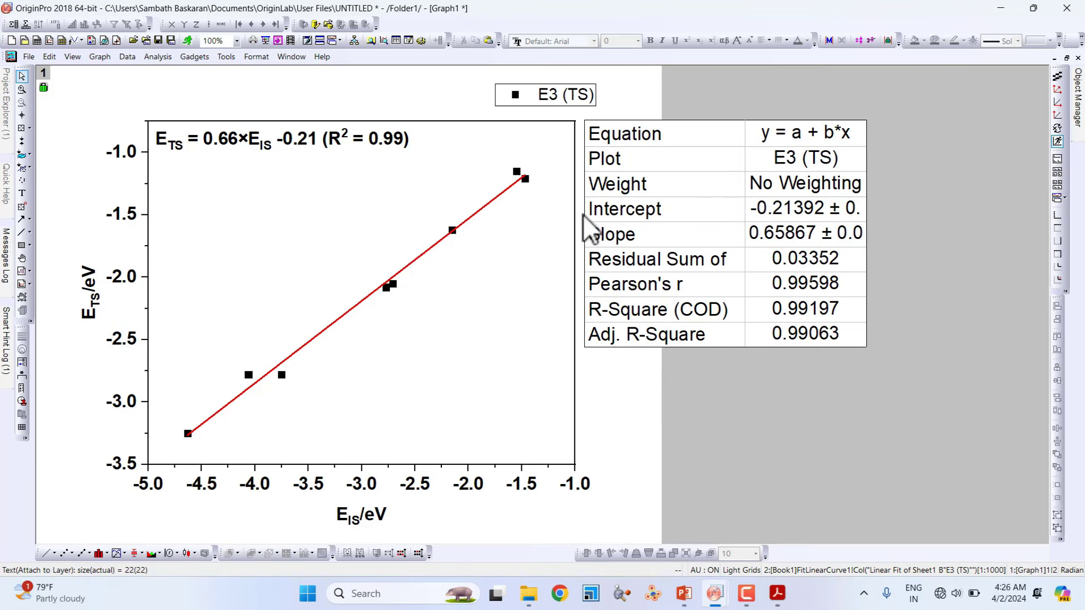
{"action": "left_click", "coordinate": [777, 593]}
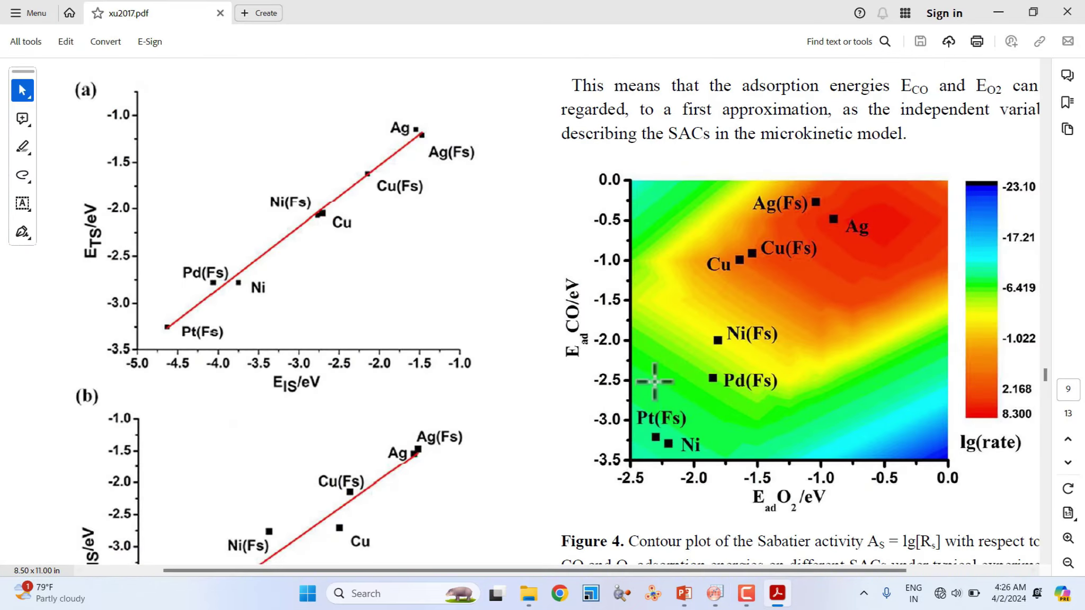
{"action": "scroll", "coordinate": [649, 381], "scroll_direction": "up", "scroll_amount": 2}
{"action": "scroll", "coordinate": [650, 381], "scroll_direction": "down", "scroll_amount": 10}
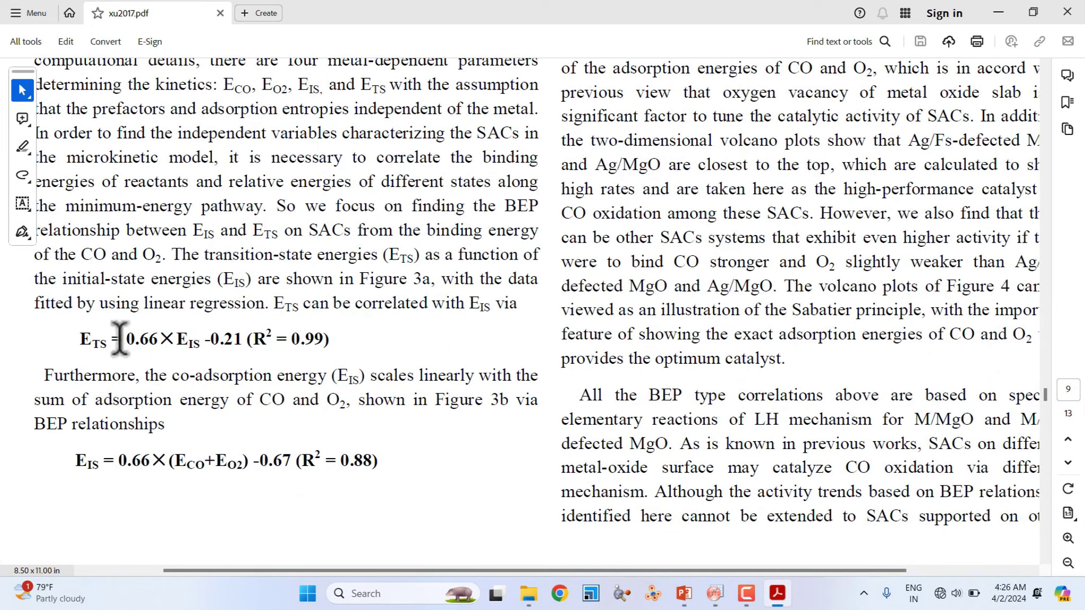
{"action": "left_click_drag", "start_coordinate": [764, 14], "coordinate": [878, 98]}
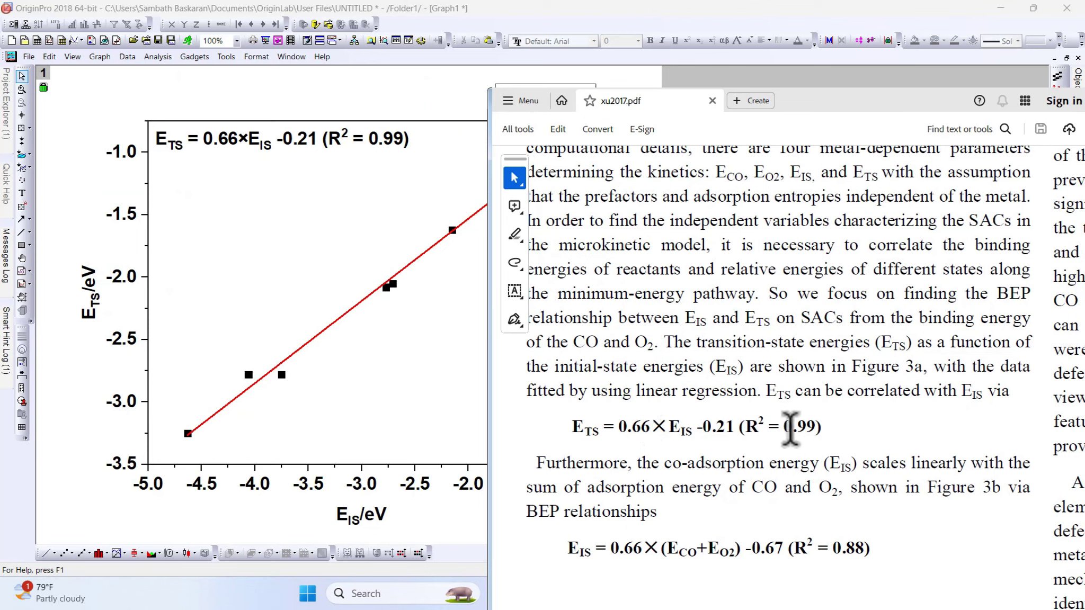
{"action": "left_click_drag", "start_coordinate": [827, 426], "coordinate": [593, 426]}
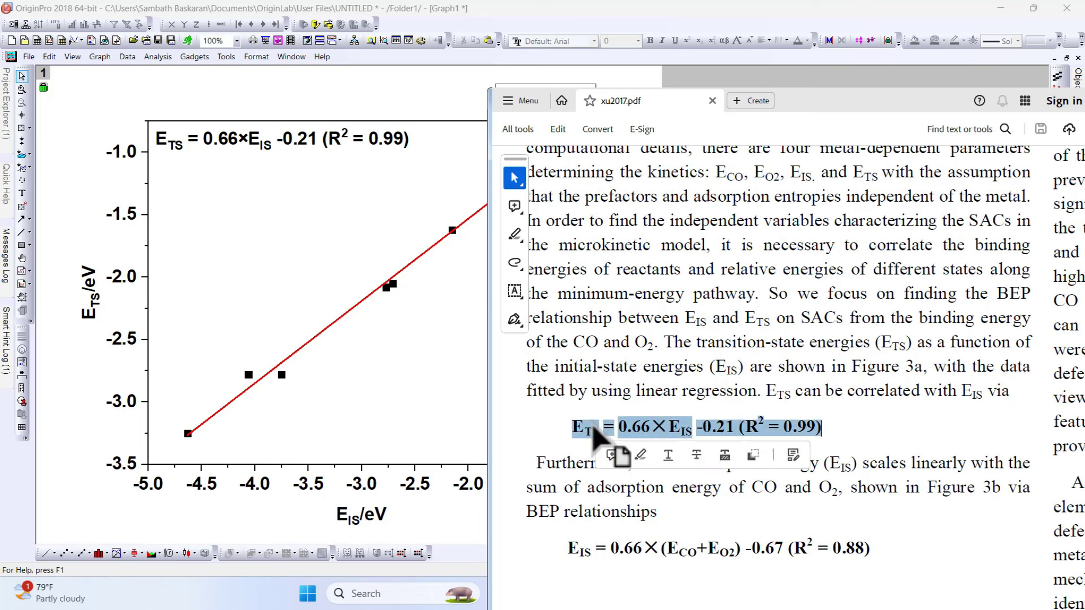
{"action": "mouse_move", "coordinate": [715, 427]}
{"action": "left_mouse_down"}
{"action": "mouse_move", "coordinate": [459, 239]}
{"action": "mouse_move", "coordinate": [311, 196]}
{"action": "mouse_move", "coordinate": [637, 477]}
{"action": "mouse_move", "coordinate": [725, 426]}
{"action": "left_mouse_up"}
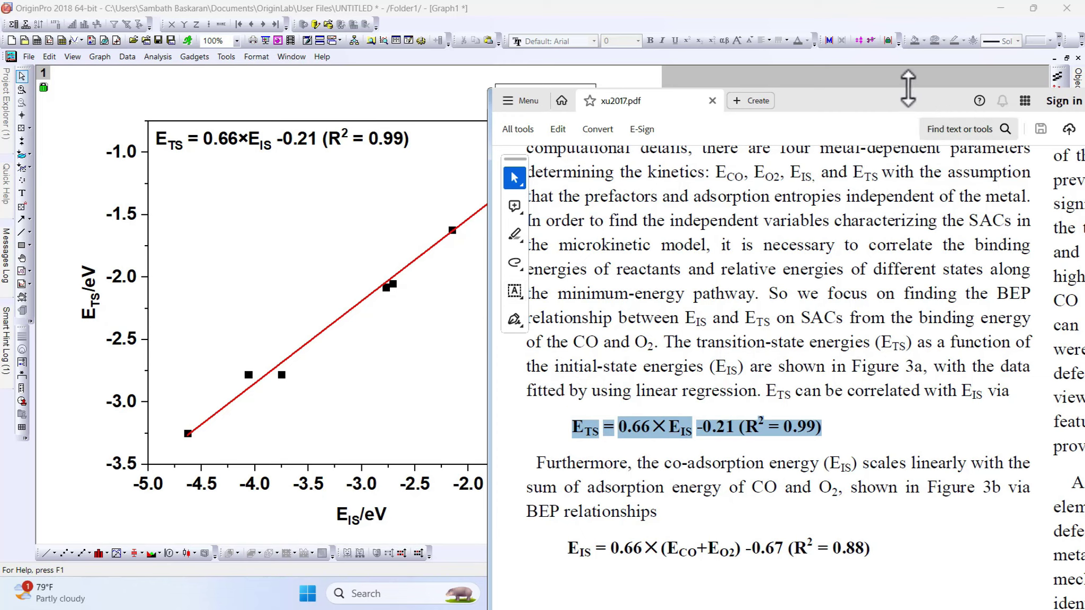
{"action": "left_click_drag", "start_coordinate": [899, 96], "coordinate": [541, 96]}
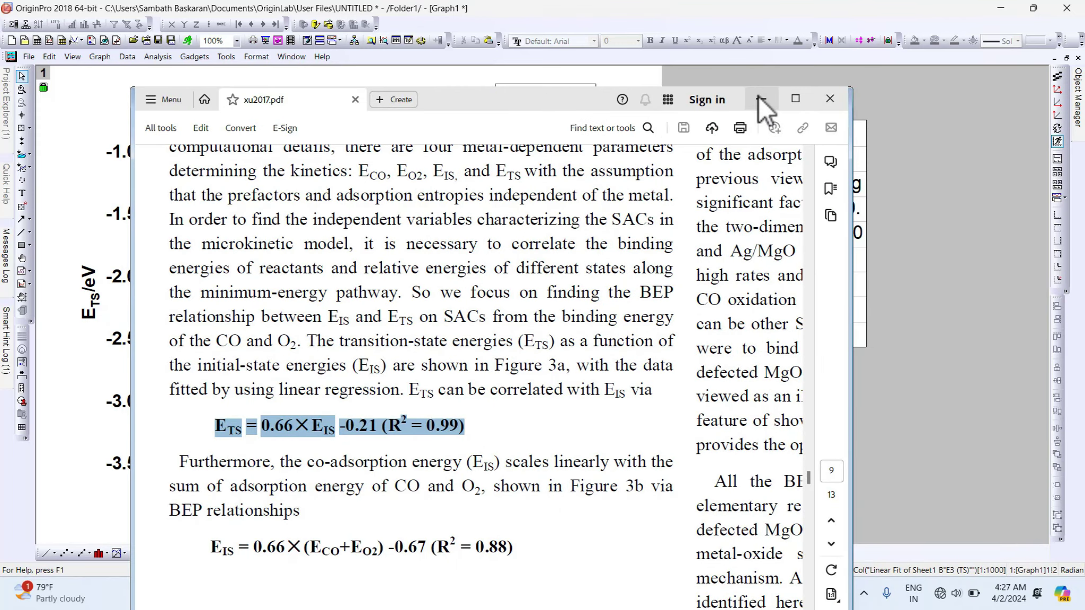
{"action": "left_click", "coordinate": [760, 99]}
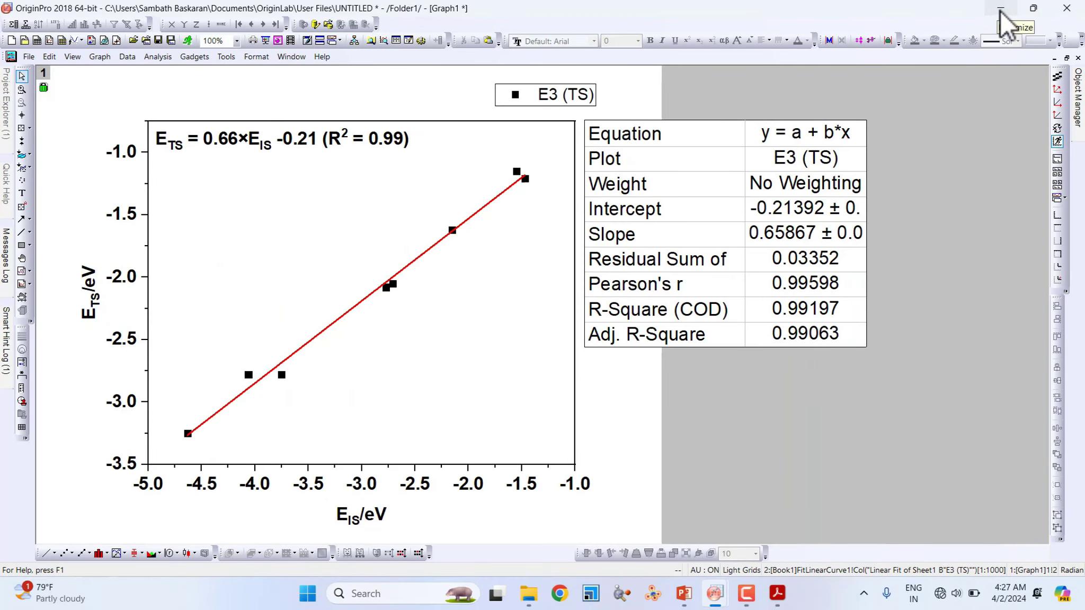
Open Book1, scroll through the FitLinear1 report, then show the FitLinearCurve1 sheet
{"action": "left_click", "coordinate": [1053, 58]}
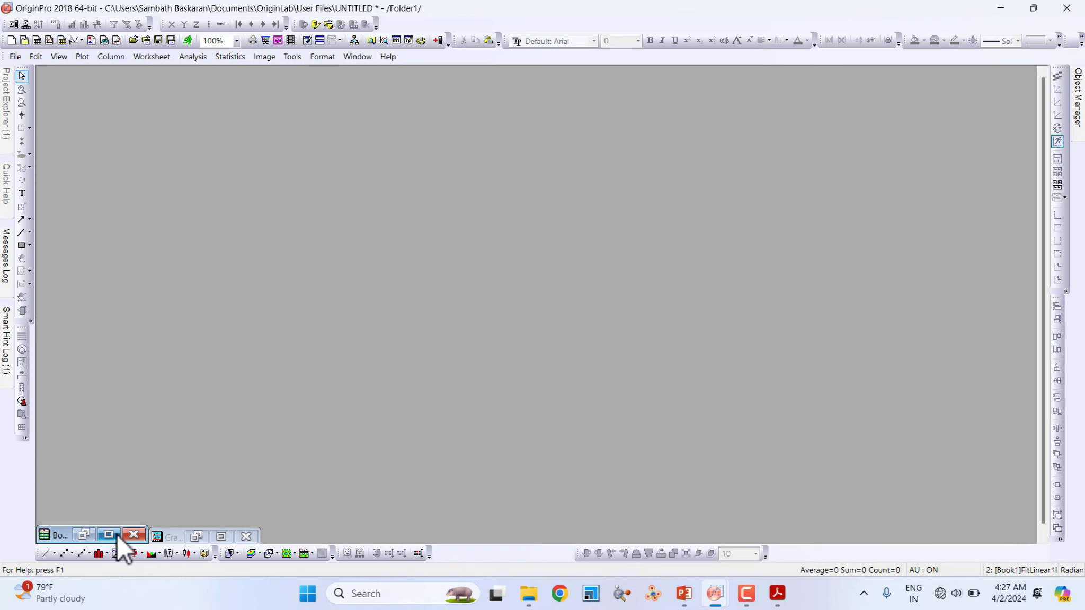
{"action": "left_click", "coordinate": [110, 535]}
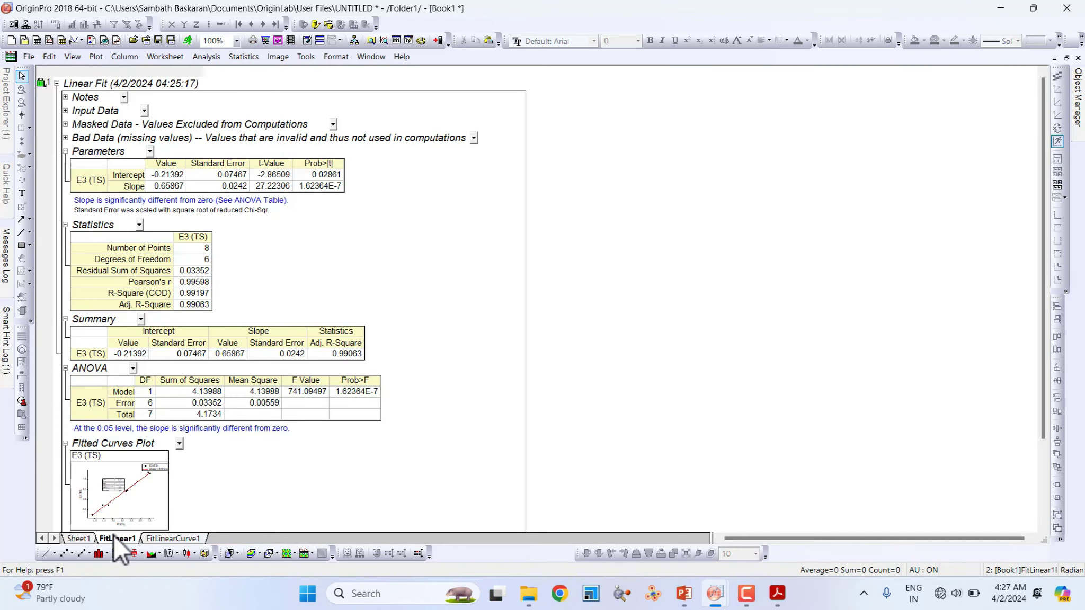
{"action": "scroll", "coordinate": [382, 265], "scroll_direction": "down", "scroll_amount": 4}
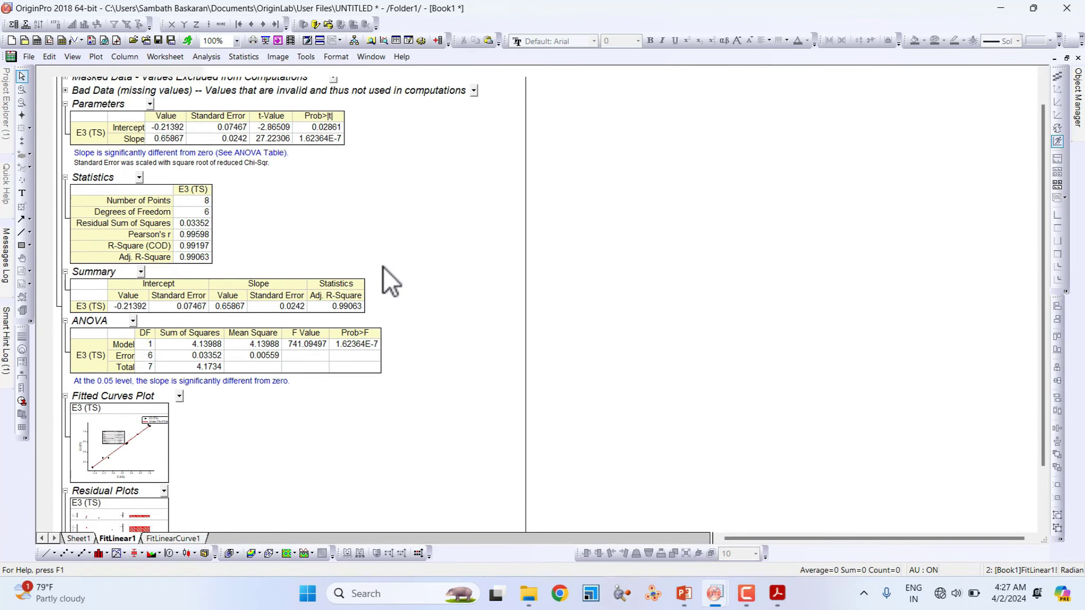
{"action": "scroll", "coordinate": [381, 275], "scroll_direction": "up", "scroll_amount": 2}
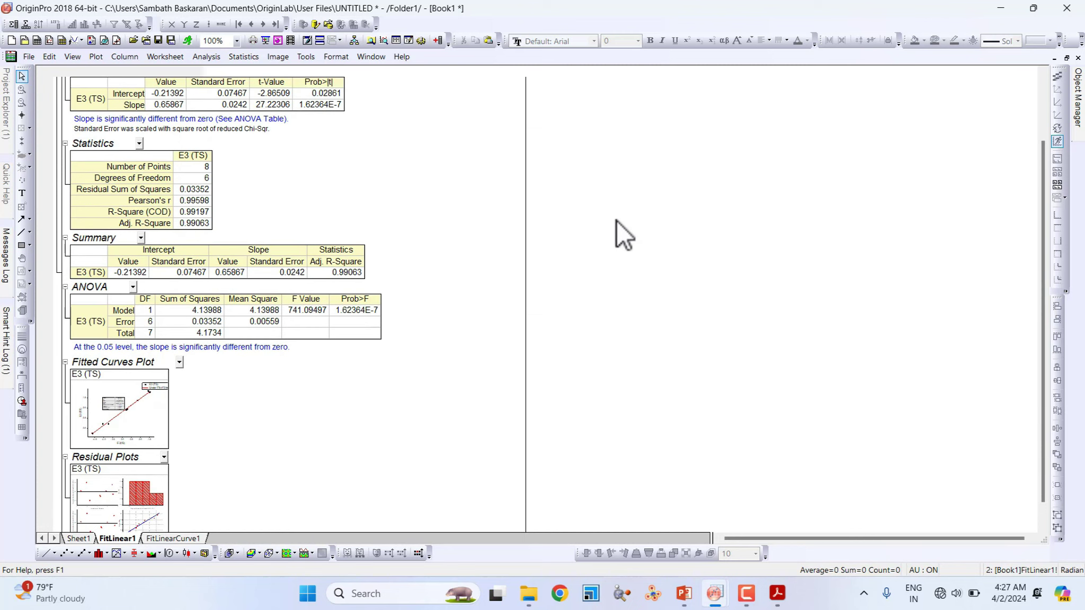
{"action": "scroll", "coordinate": [274, 242], "scroll_direction": "up", "scroll_amount": 1}
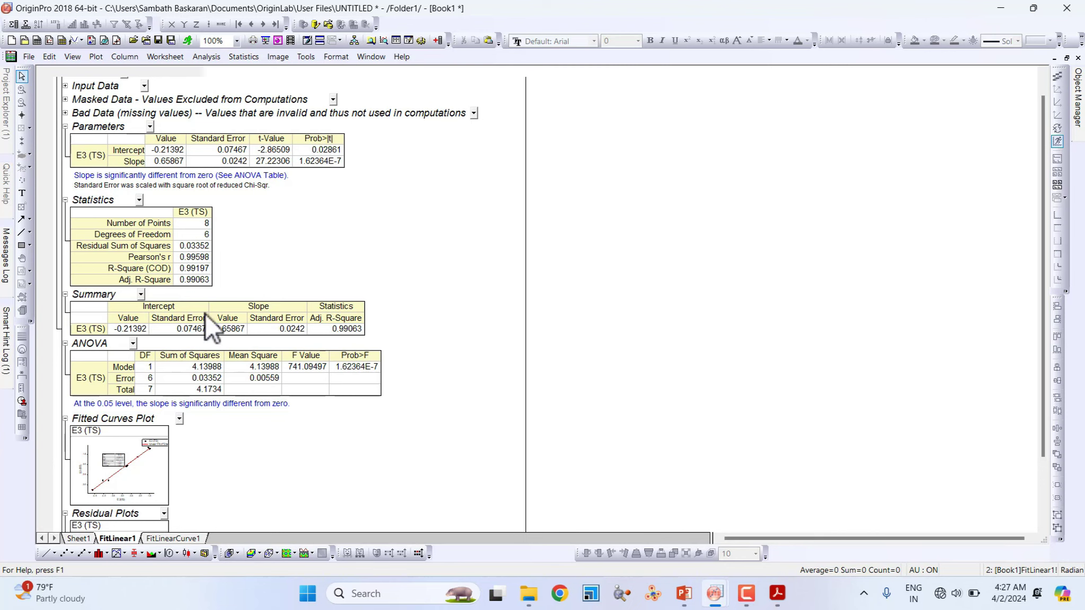
{"action": "scroll", "coordinate": [307, 282], "scroll_direction": "down", "scroll_amount": 3}
{"action": "scroll", "coordinate": [298, 284], "scroll_direction": "up", "scroll_amount": 1}
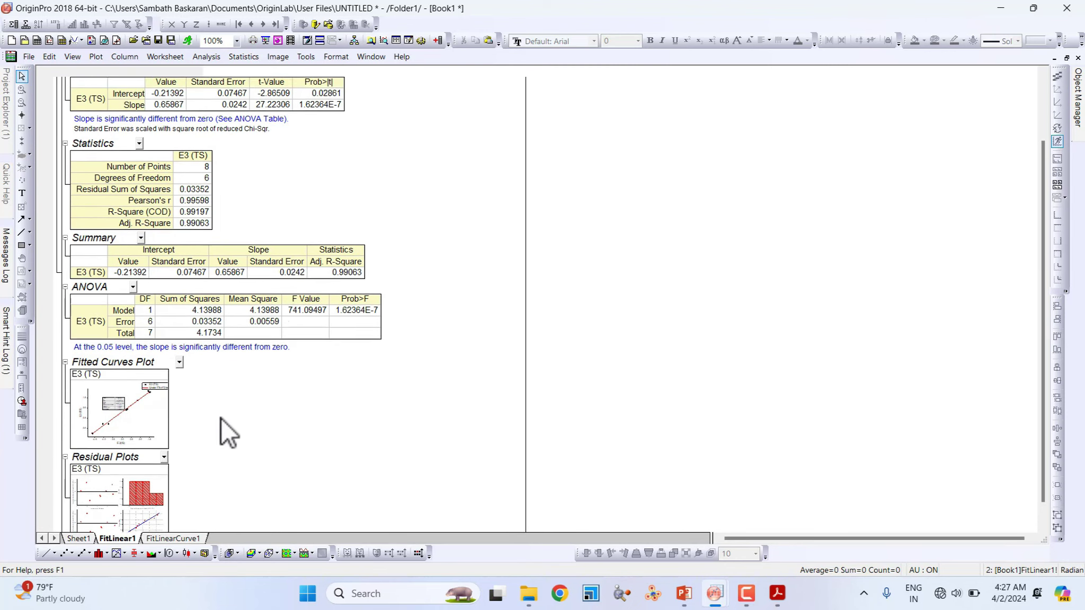
{"action": "left_click", "coordinate": [185, 538]}
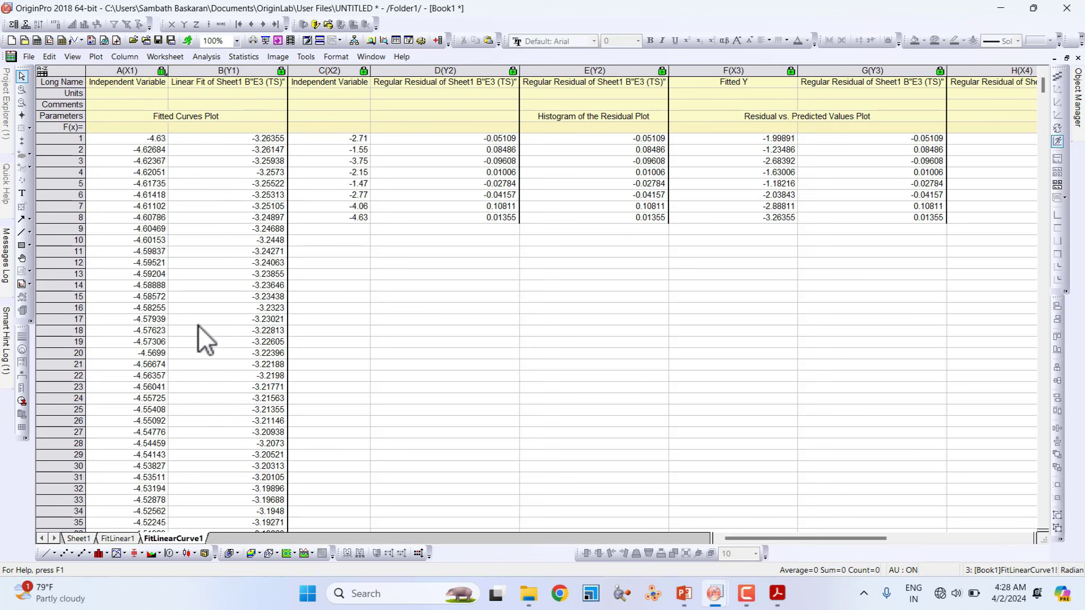
Minimize OriginPro and the xu2017.pdf paper, then bring BEB-Relation.pptx to the front
{"action": "left_click", "coordinate": [1000, 9]}
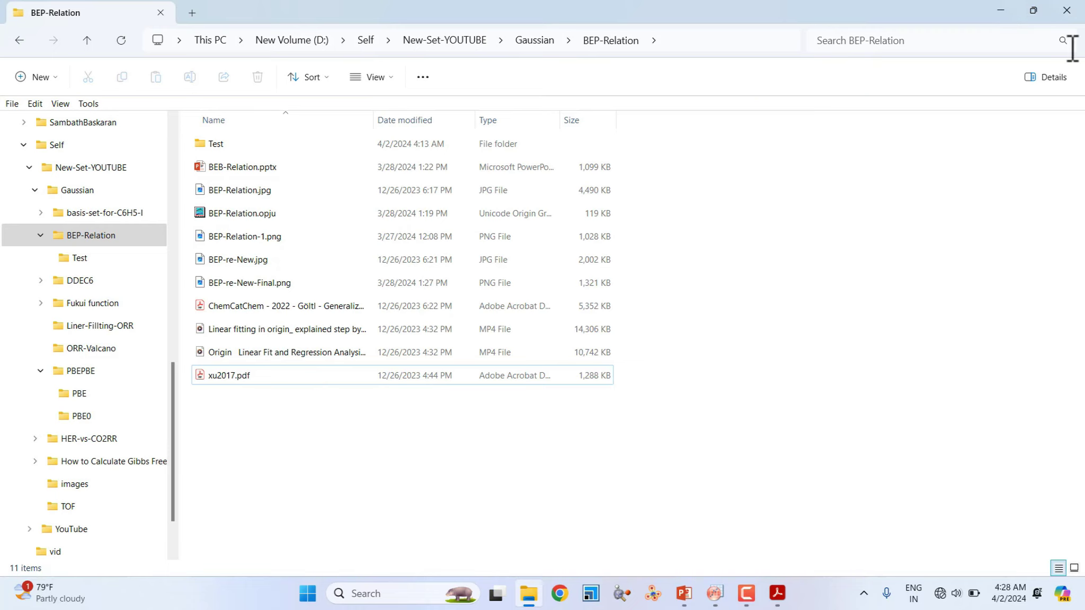
{"action": "left_click", "coordinate": [776, 593]}
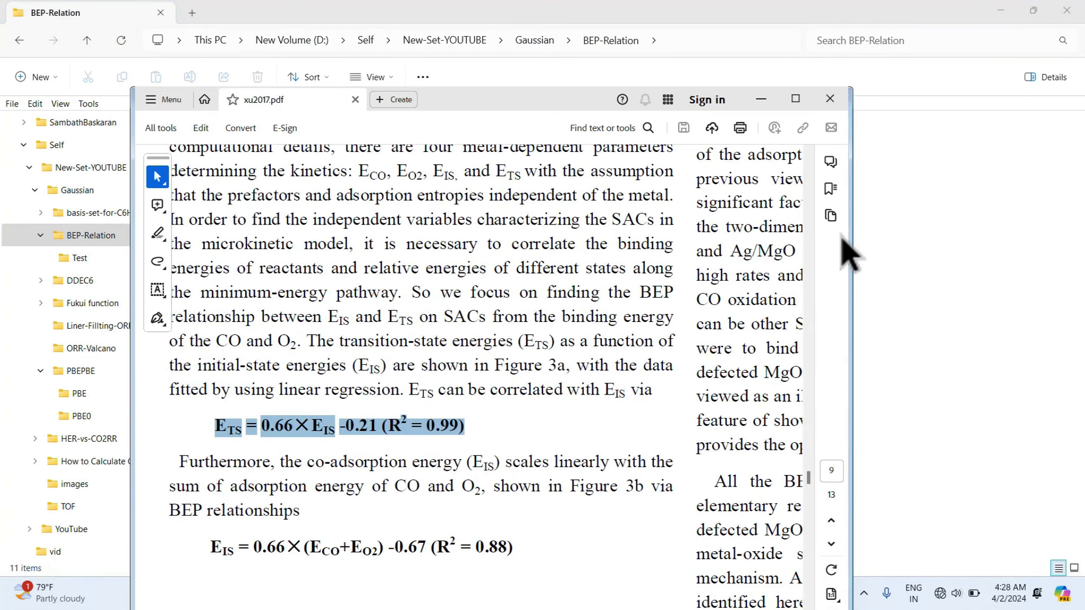
{"action": "left_click", "coordinate": [760, 100]}
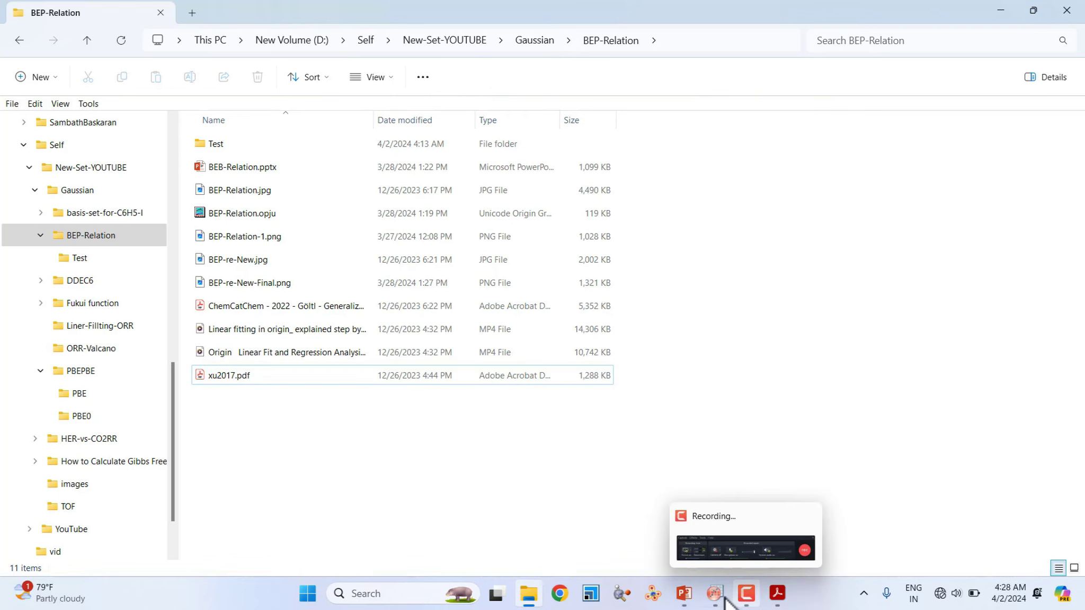
{"action": "left_click", "coordinate": [684, 594]}
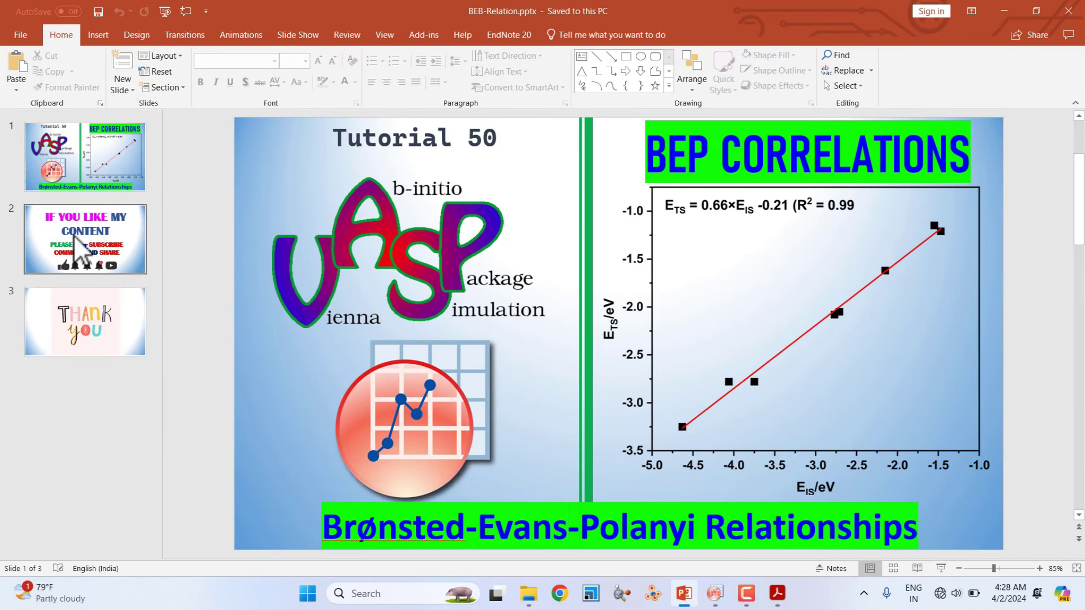